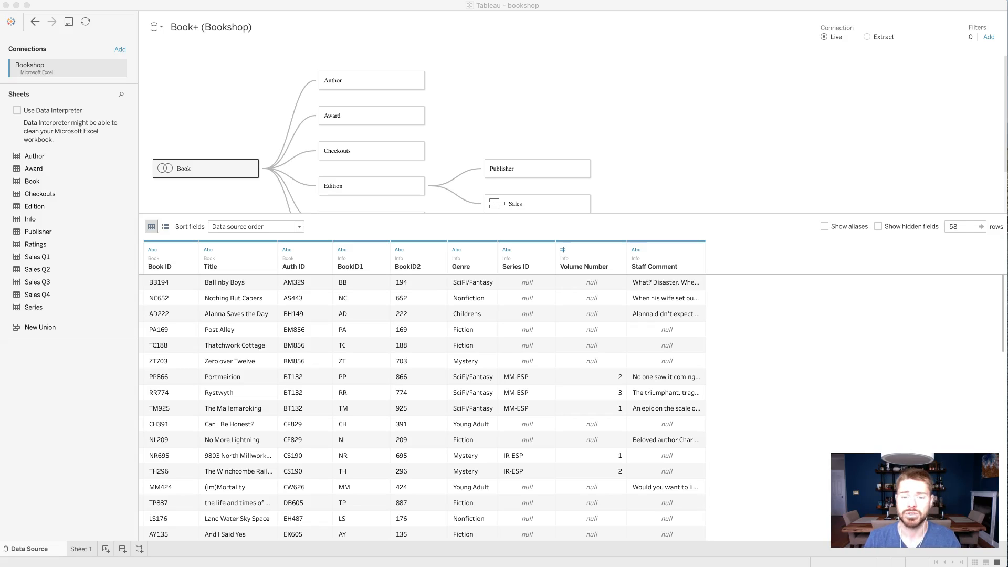
- Open Sheet 1 and start a new calculated field named Author Tooltip
{"action": "left_click", "coordinate": [82, 548]}
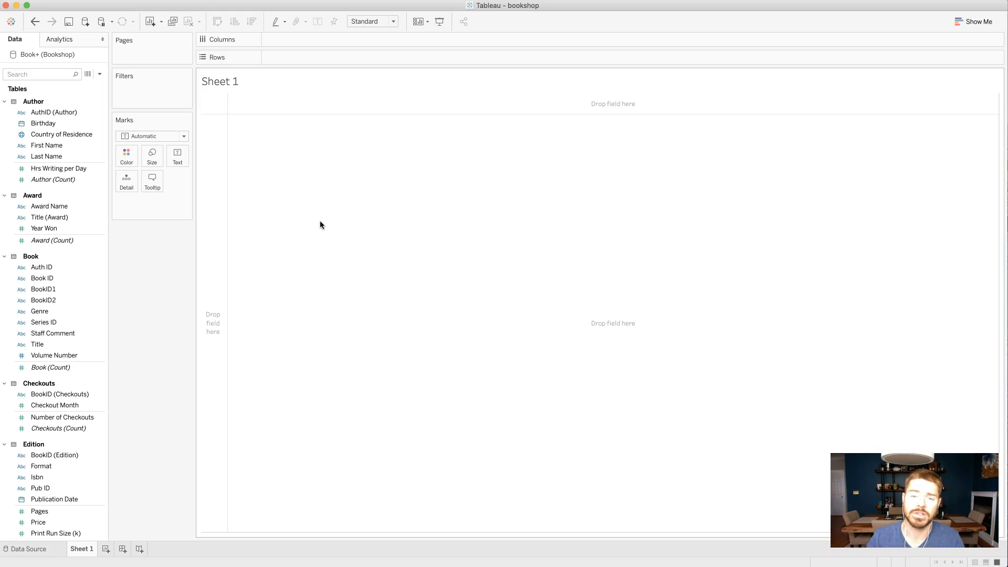
{"action": "left_click", "coordinate": [99, 73]}
{"action": "left_click", "coordinate": [98, 85]}
{"action": "type", "text": "Author Tooltop"}
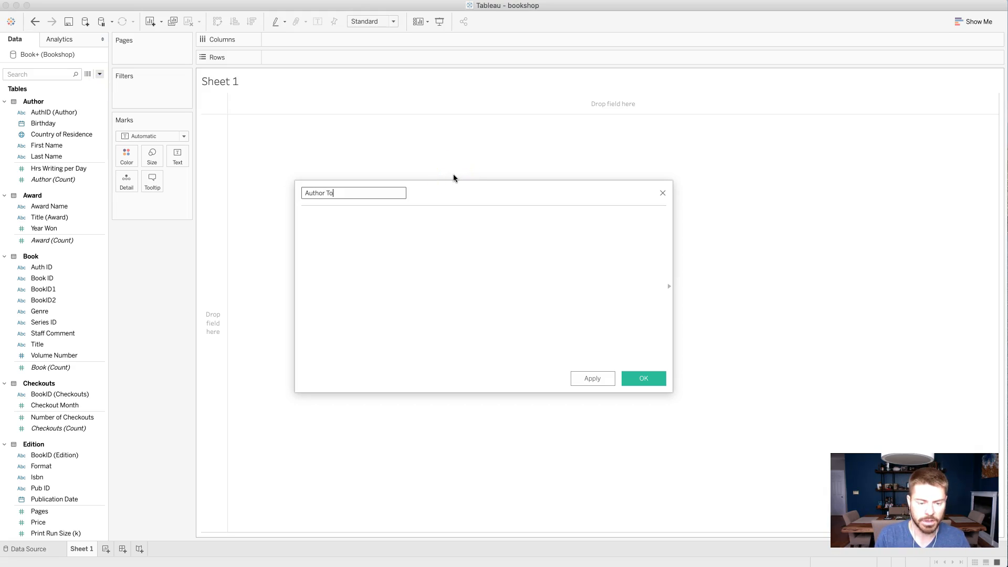
{"action": "key", "text": "BackSpace"}
{"action": "key", "text": "BackSpace"}
{"action": "type", "text": "ip"}
{"action": "key", "text": "Tab"}
{"action": "left_click", "coordinate": [435, 215]}
- Enter the Last Name field, a comma and the First Name field in the formula, and view the error details
{"action": "left_click_drag", "start_coordinate": [66, 156], "coordinate": [376, 263]}
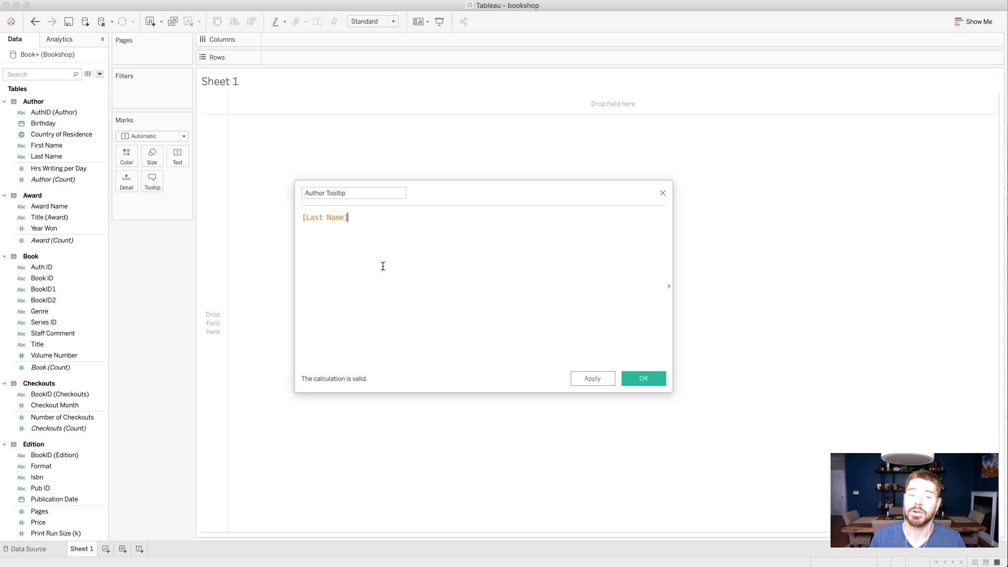
{"action": "type", "text": ","}
{"action": "left_click_drag", "start_coordinate": [52, 145], "coordinate": [441, 232]}
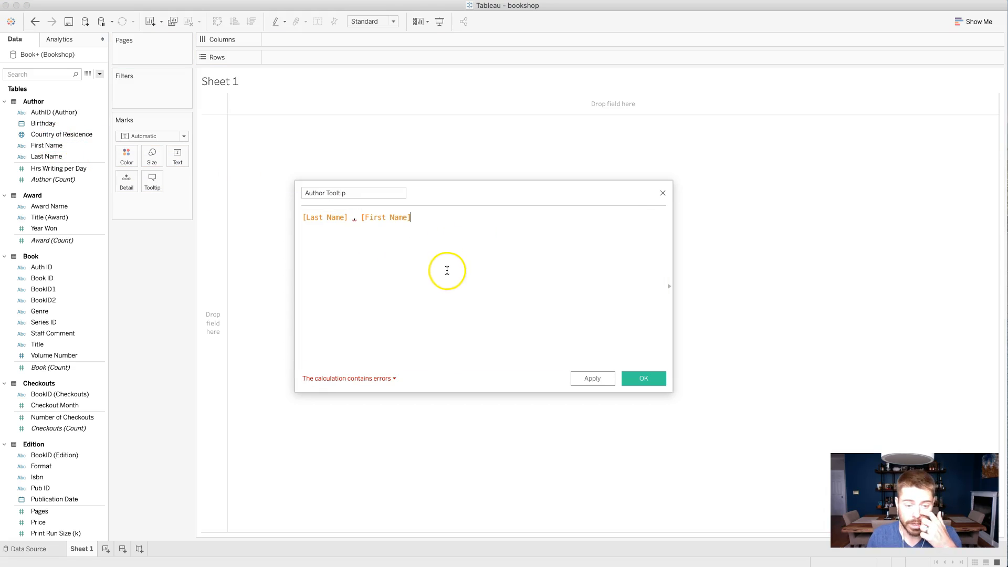
{"action": "left_click", "coordinate": [381, 377]}
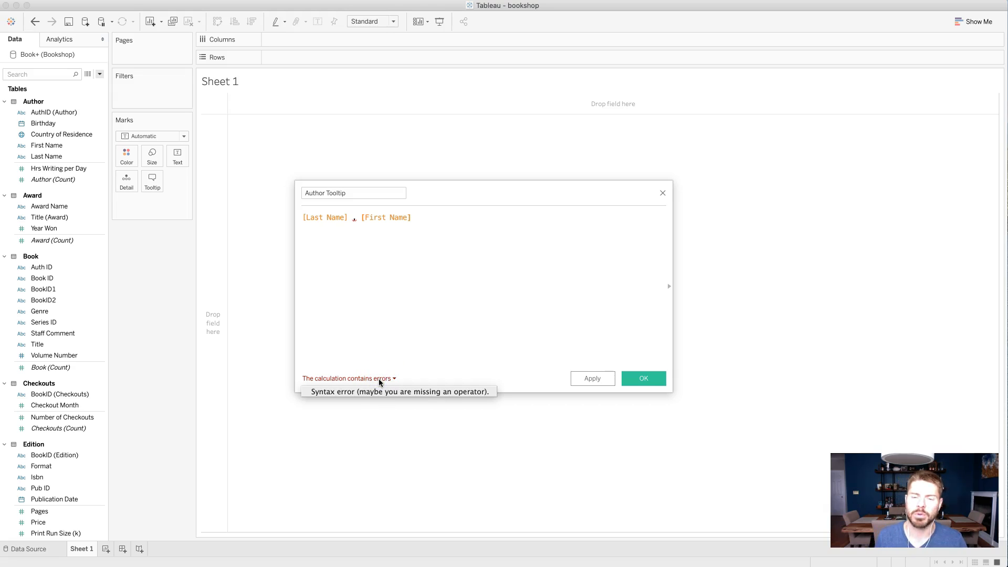
{"action": "left_click", "coordinate": [380, 381]}
{"action": "left_click", "coordinate": [355, 220]}
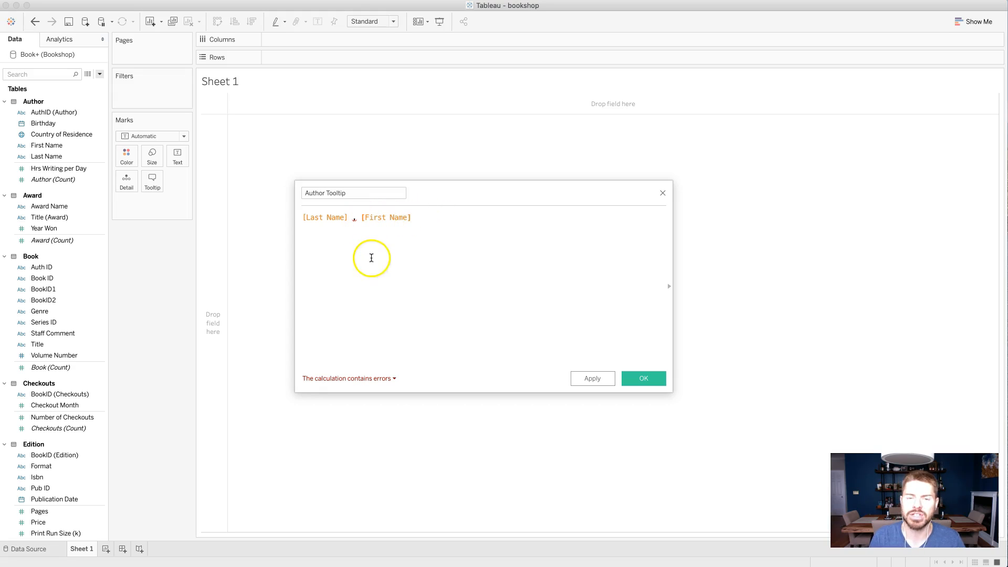
- Complete the formula as [Last Name] + ',' + [First Name], save it and place Author Tooltip on Rows
{"action": "left_click", "coordinate": [355, 218]}
{"action": "type", "text": "+ '"}
{"action": "key", "text": "Right"}
{"action": "type", "text": "' +"}
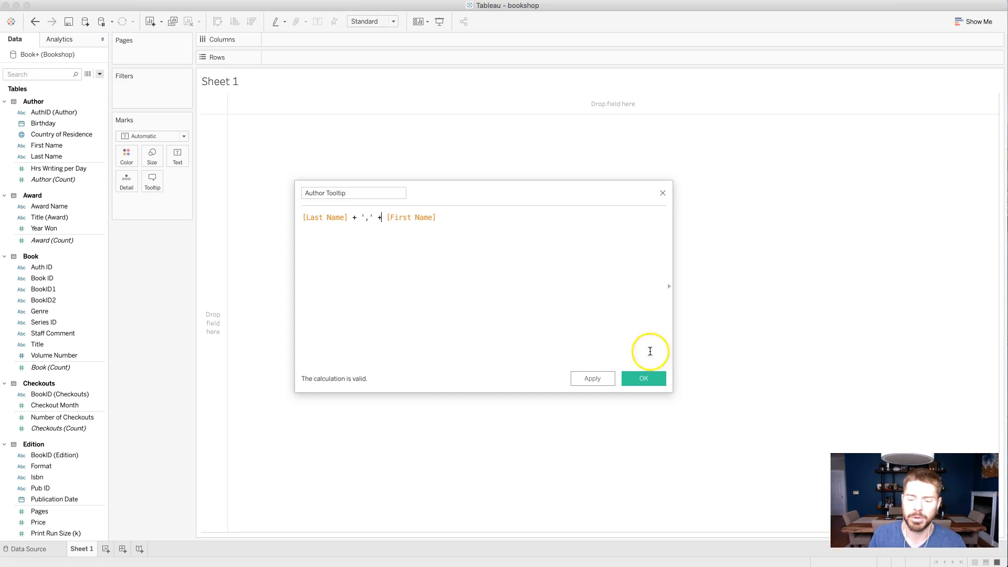
{"action": "left_click", "coordinate": [652, 381]}
{"action": "left_click_drag", "start_coordinate": [57, 126], "coordinate": [323, 57]}
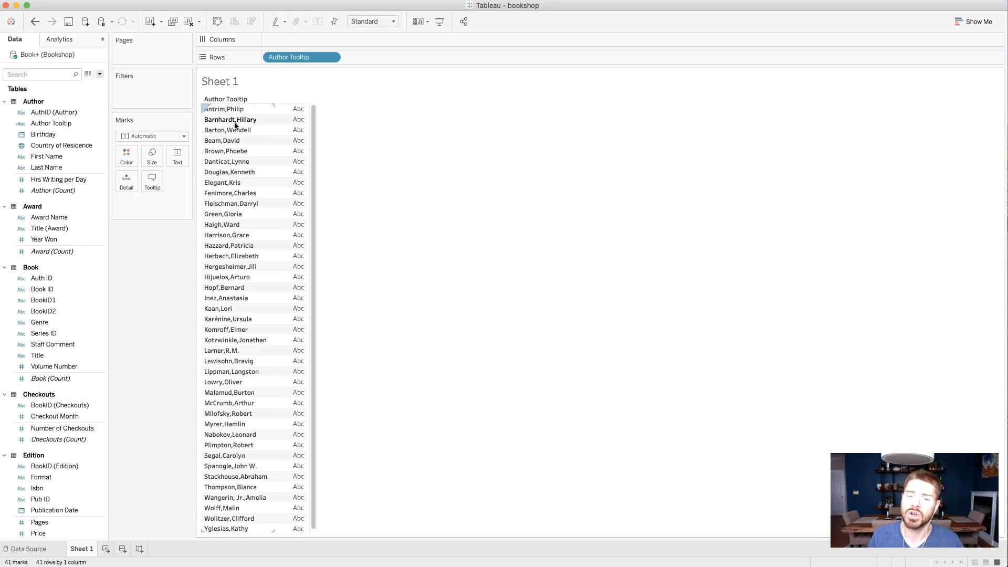
{"action": "left_click", "coordinate": [281, 124]}
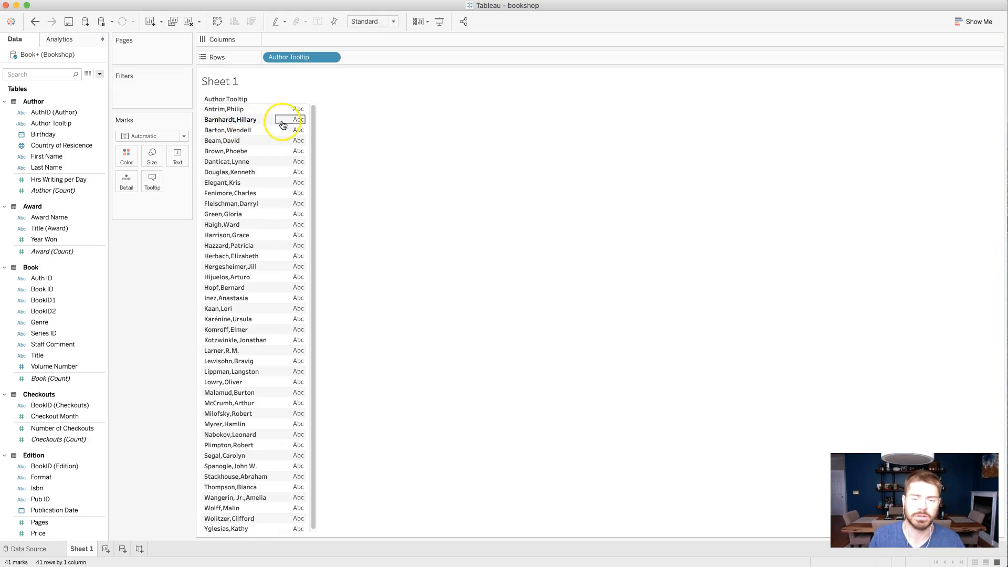
- Edit the Author Tooltip calculation to add a space after the comma inside the quotes, and save it
{"action": "left_click", "coordinate": [77, 123]}
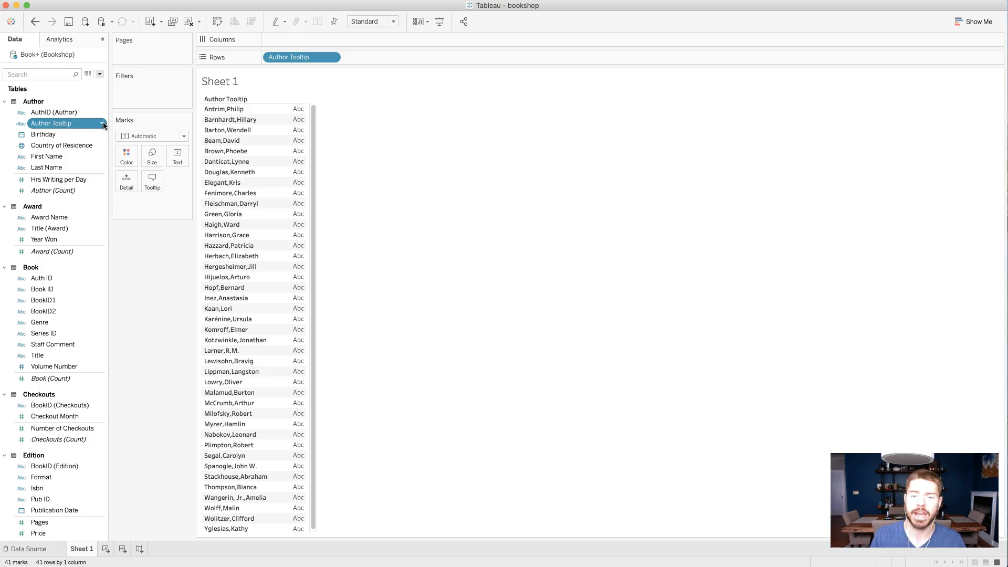
{"action": "left_click", "coordinate": [101, 123]}
{"action": "left_click", "coordinate": [136, 182]}
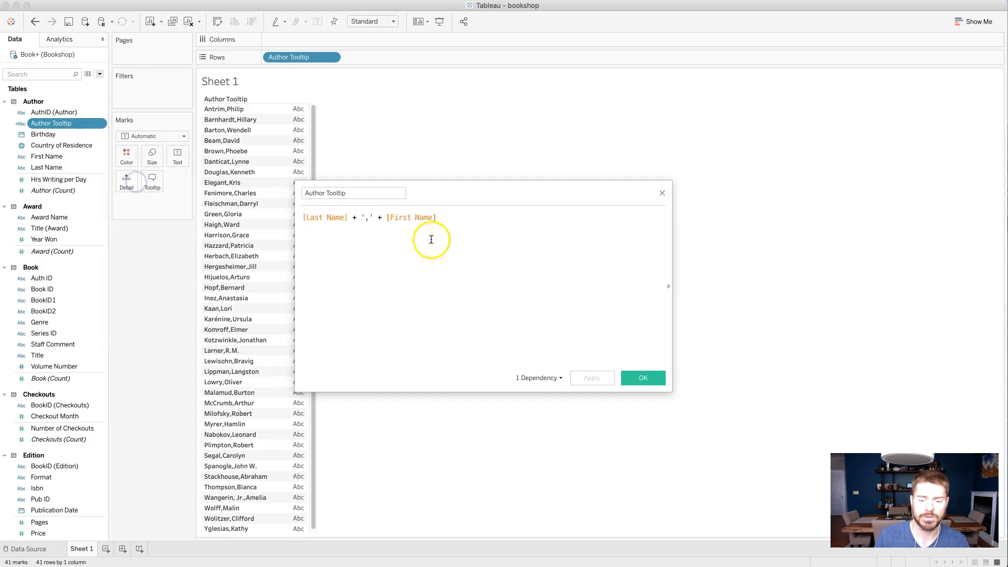
{"action": "left_click", "coordinate": [368, 218]}
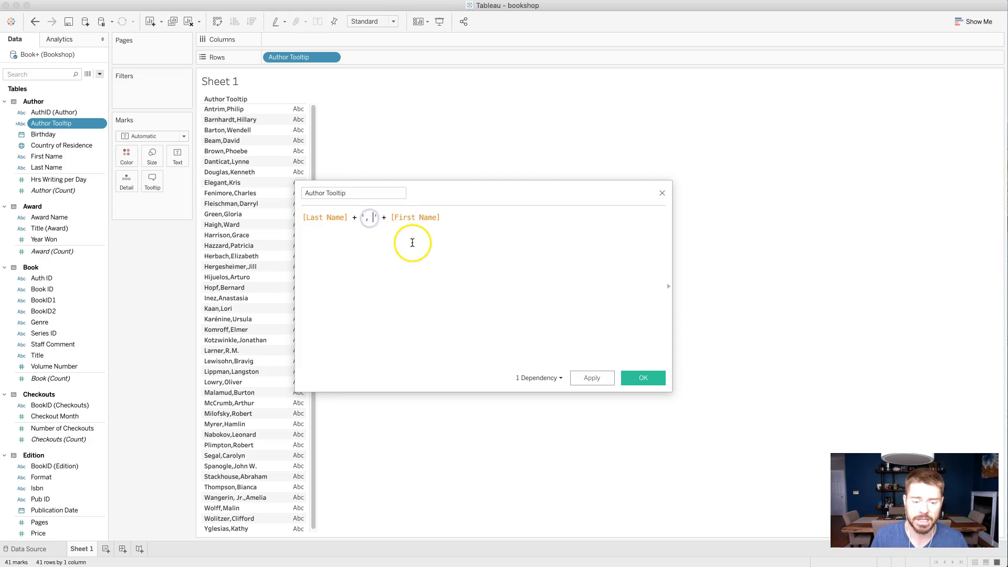
{"action": "left_click", "coordinate": [649, 378]}
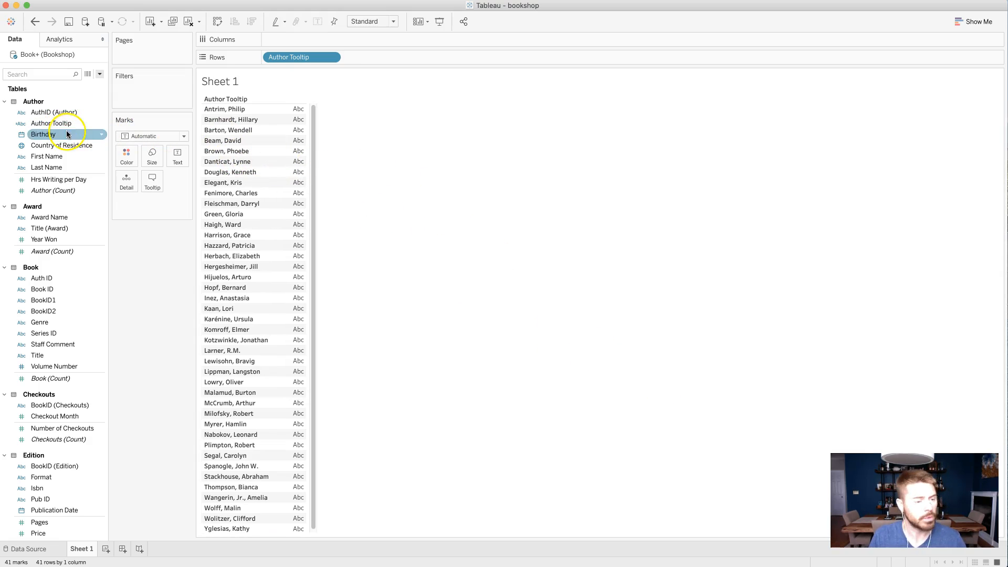
- Extend the Author Tooltip formula with + ' (' + [Country of Residence] + ')' after the First Name field
{"action": "left_click", "coordinate": [102, 125]}
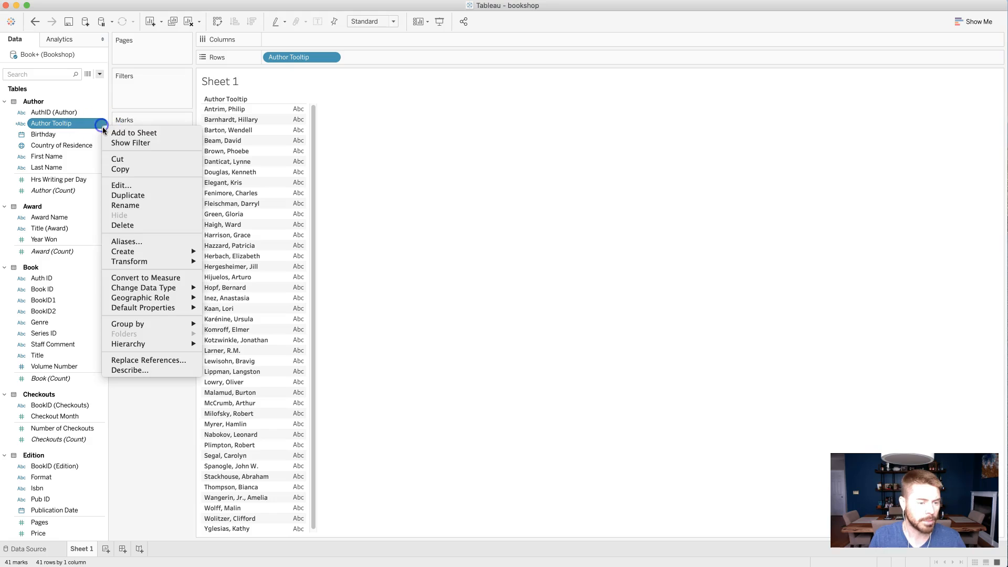
{"action": "left_click", "coordinate": [132, 185]}
{"action": "type", "text": "+ '("}
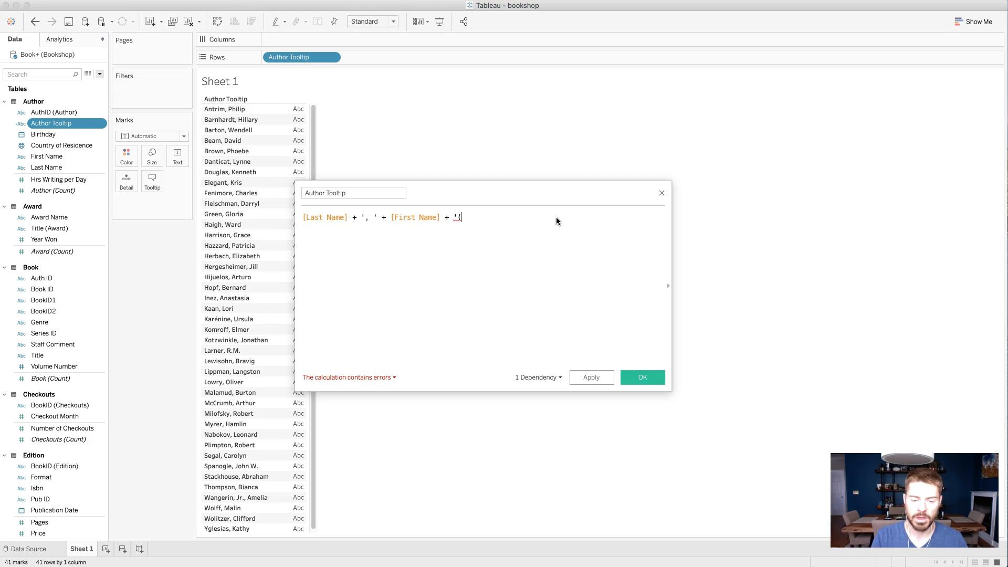
{"action": "key", "text": "BackSpace"}
{"action": "type", "text": "(' +"}
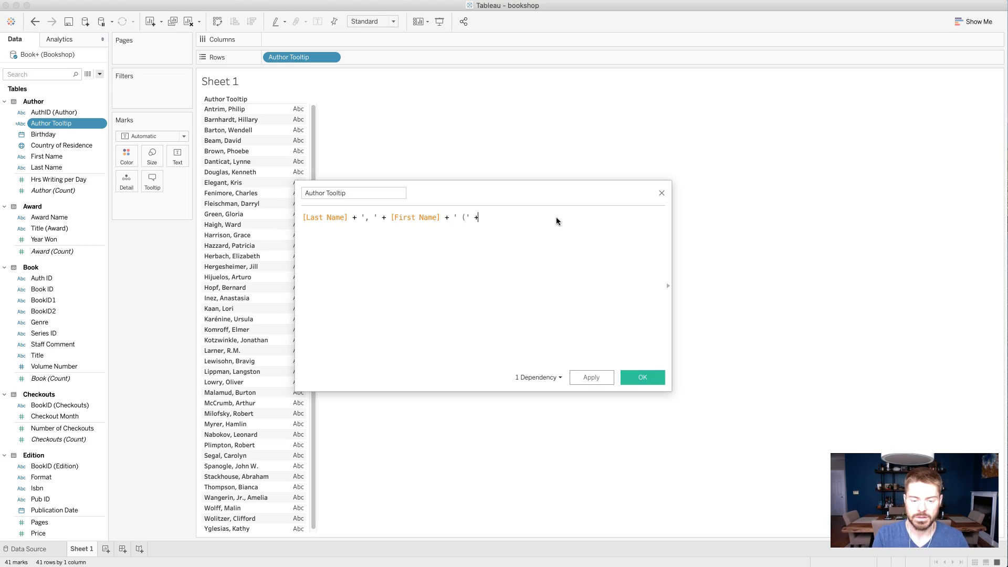
{"action": "left_click_drag", "start_coordinate": [61, 145], "coordinate": [436, 237]}
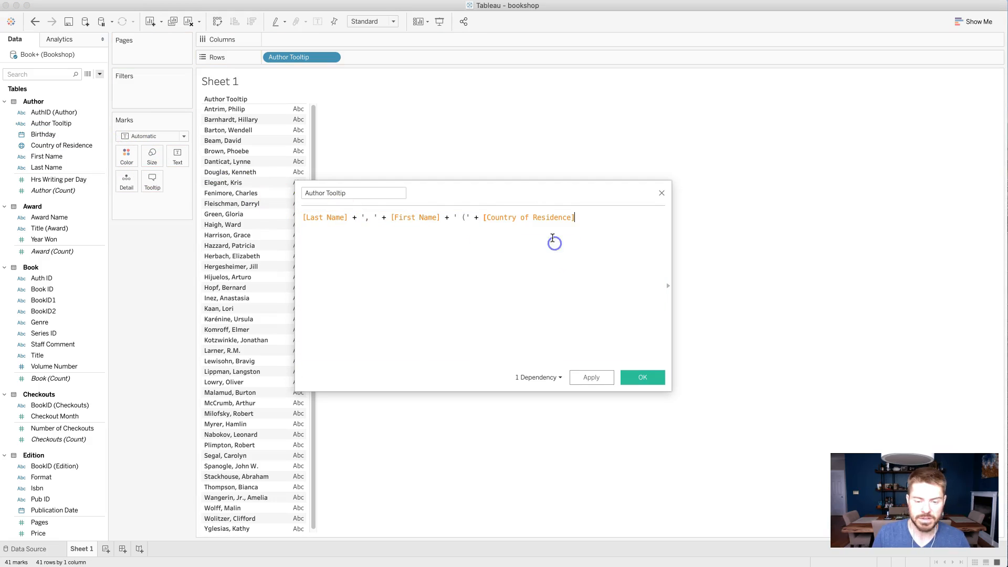
{"action": "type", "text": "+ ')'"}
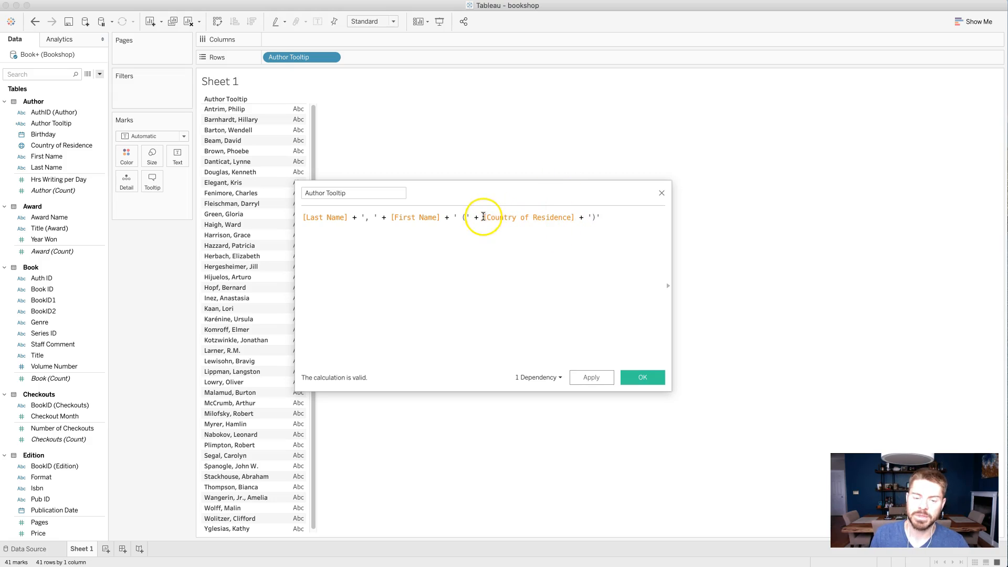
{"action": "left_click_drag", "start_coordinate": [484, 217], "coordinate": [573, 215]}
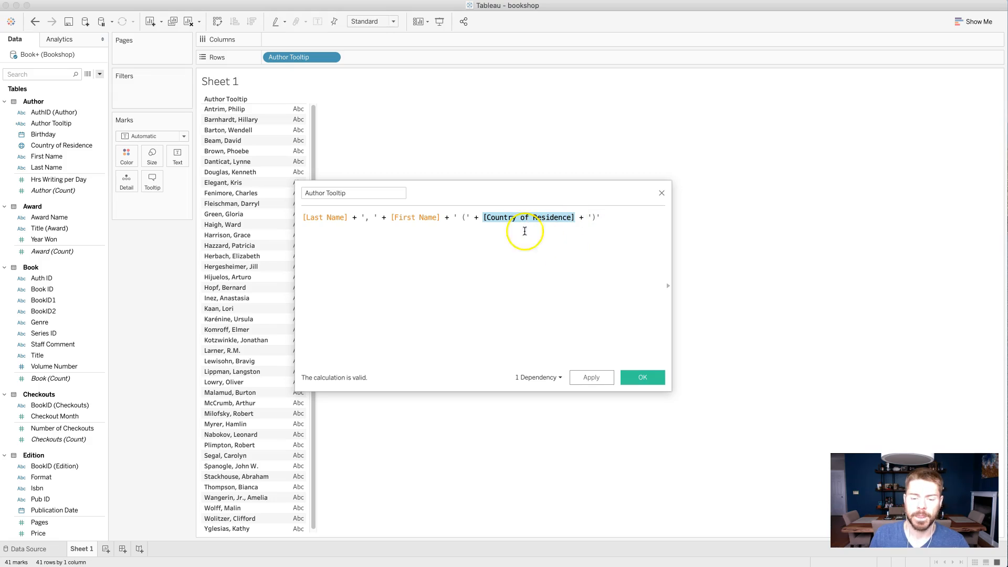
{"action": "left_click", "coordinate": [23, 149]}
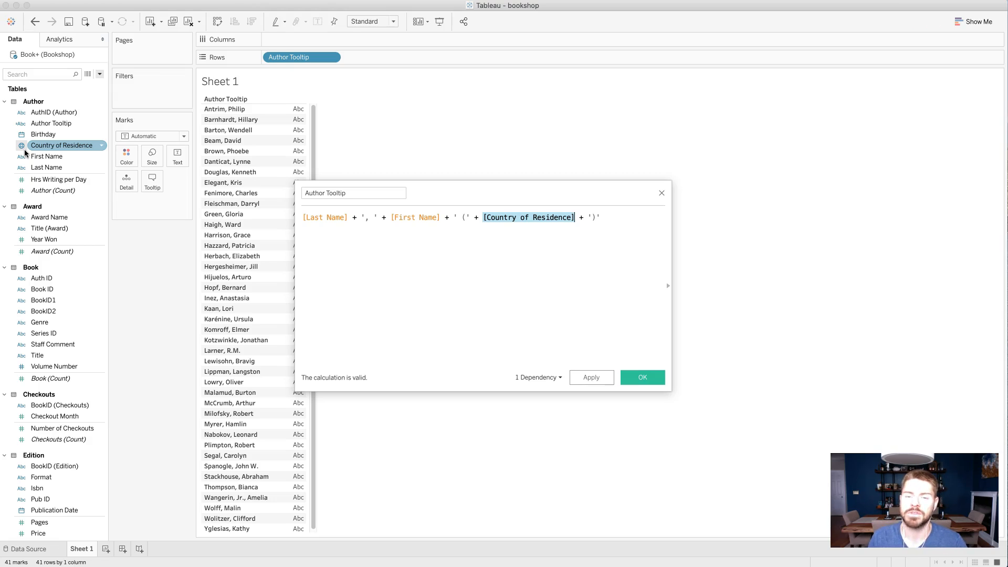
{"action": "left_click", "coordinate": [21, 150]}
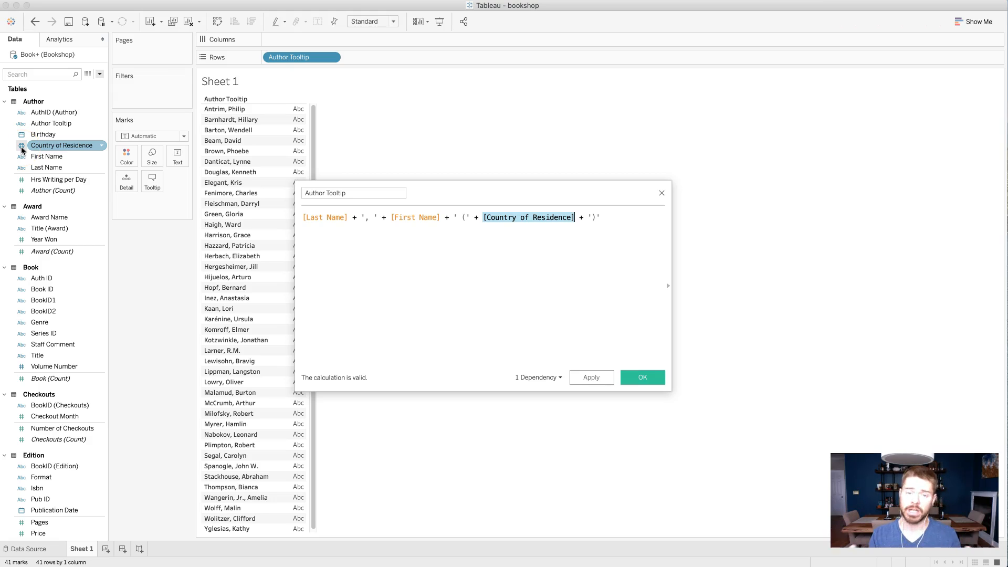
{"action": "left_click", "coordinate": [84, 127]}
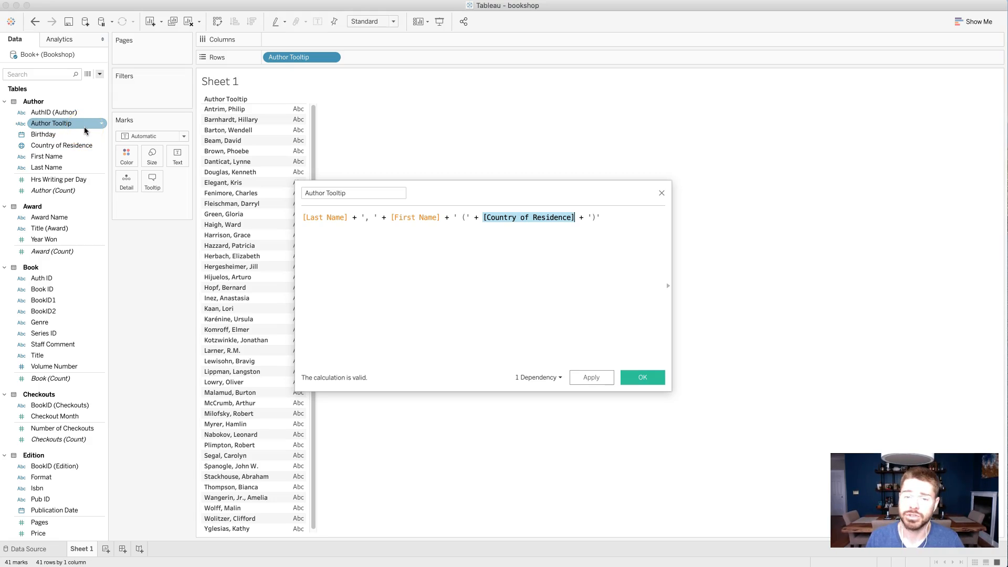
{"action": "left_click", "coordinate": [93, 133]}
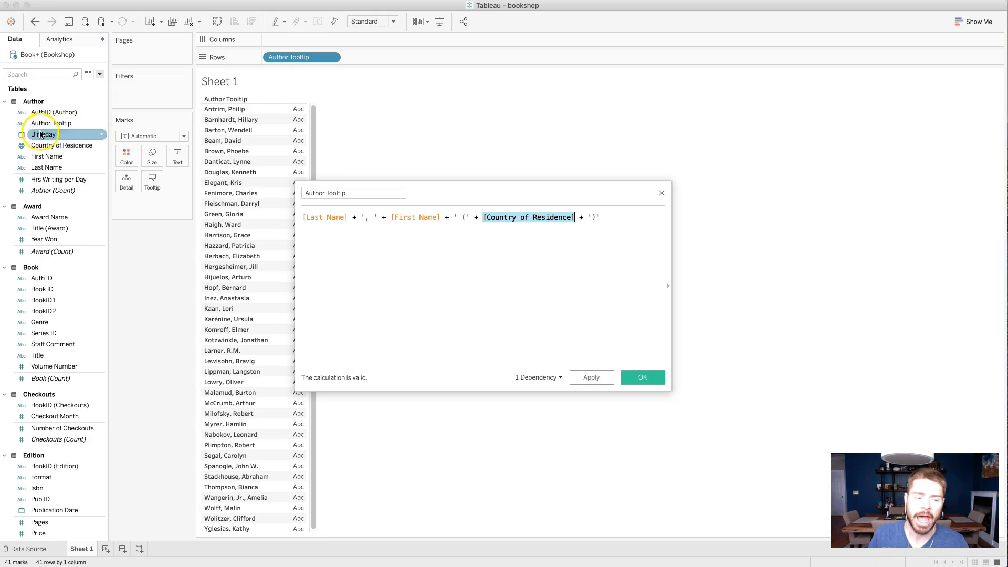
{"action": "left_click", "coordinate": [22, 145]}
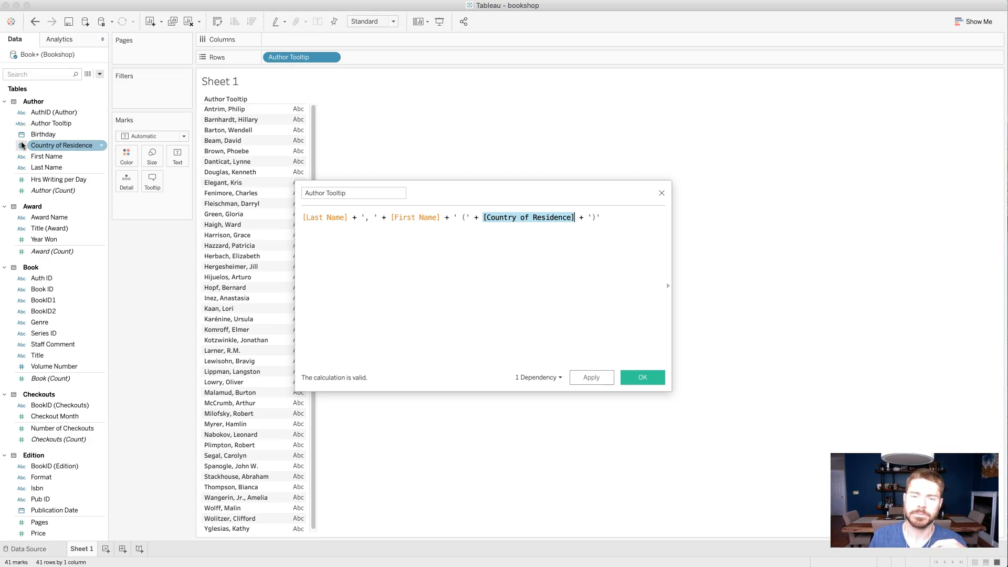
{"action": "left_click", "coordinate": [544, 252]}
- Save the edited Author Tooltip calculation and widen its column in the view to fit the full text
{"action": "left_click", "coordinate": [650, 382]}
{"action": "mouse_move", "coordinate": [295, 135]}
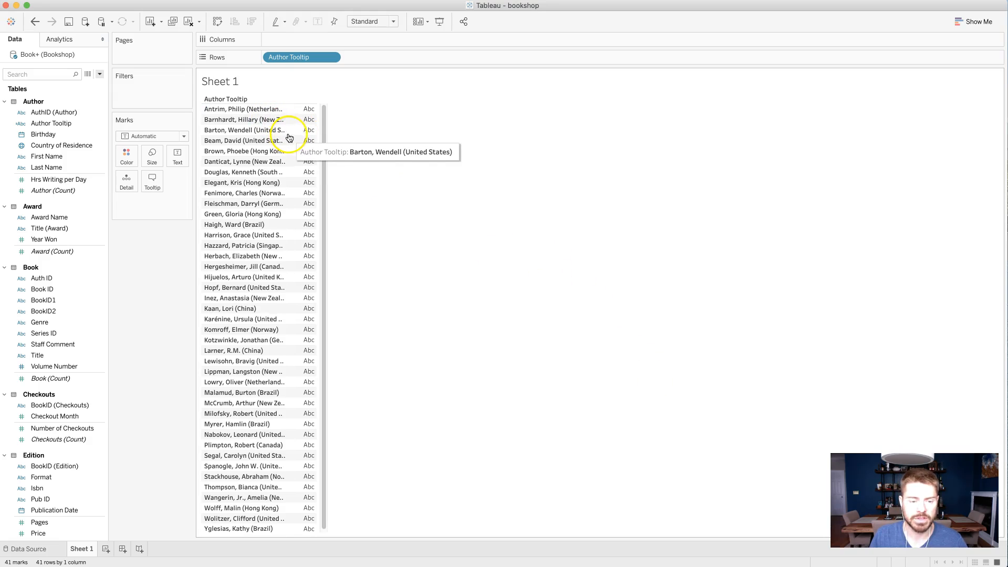
{"action": "mouse_move", "coordinate": [294, 109]}
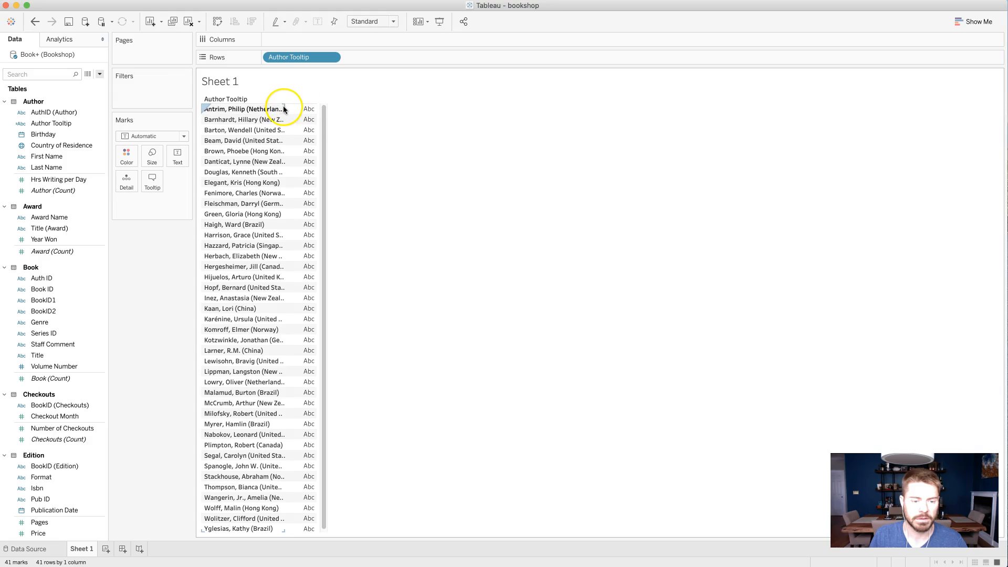
{"action": "left_click_drag", "start_coordinate": [292, 109], "coordinate": [331, 113]}
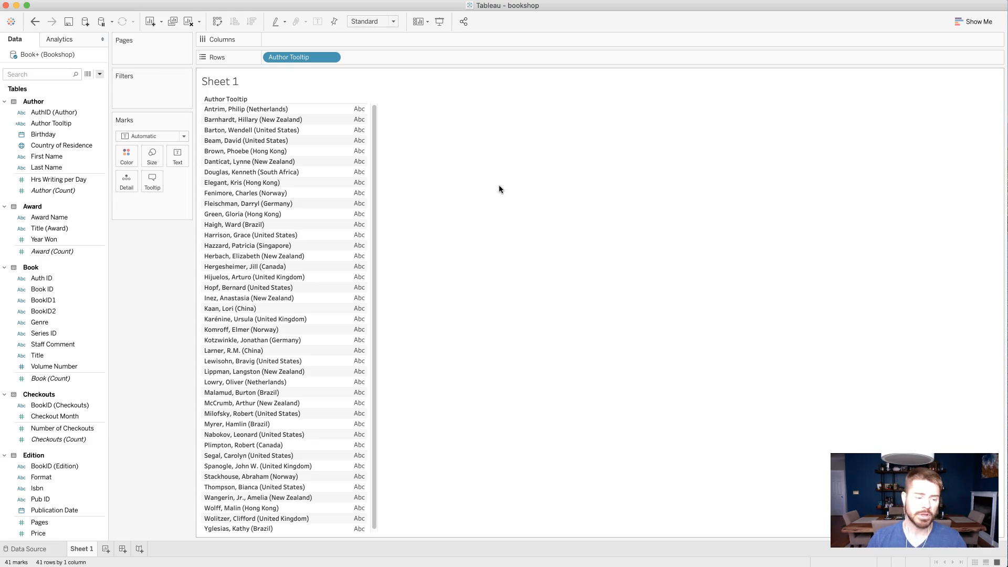
- Start a new calculated field named Award Tooltip
{"action": "left_click", "coordinate": [74, 216]}
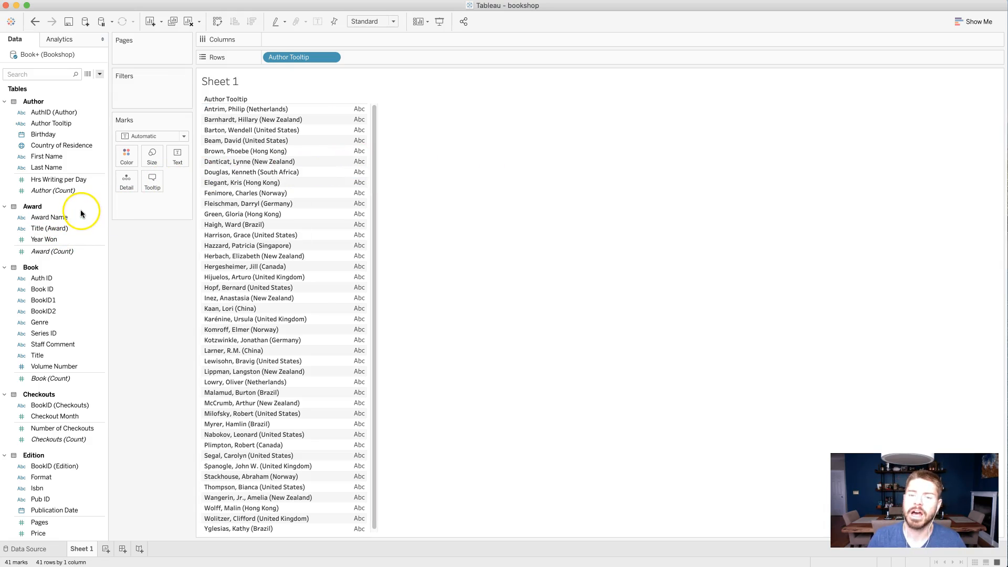
{"action": "left_click", "coordinate": [87, 210]}
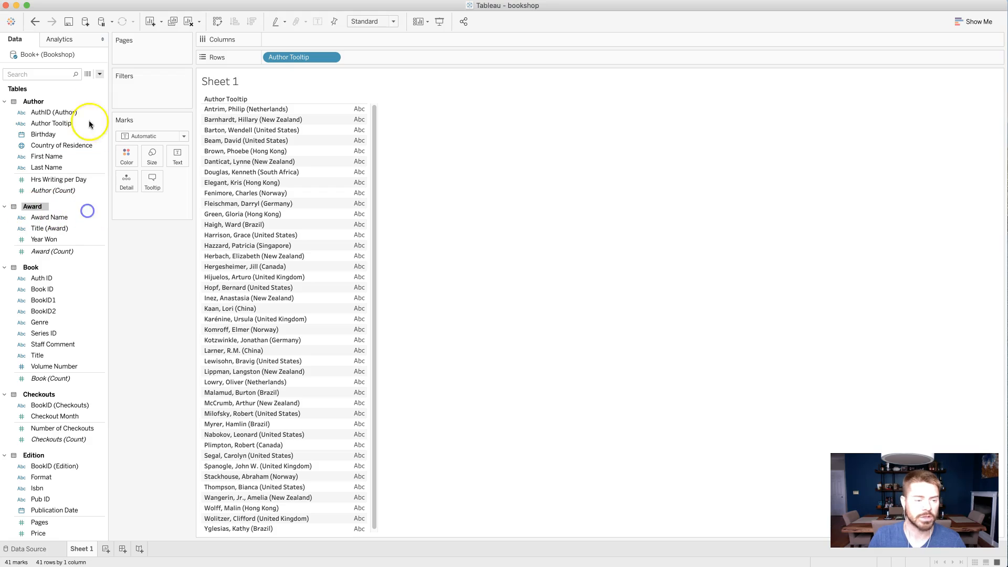
{"action": "left_click", "coordinate": [99, 74]}
{"action": "left_click", "coordinate": [86, 83]}
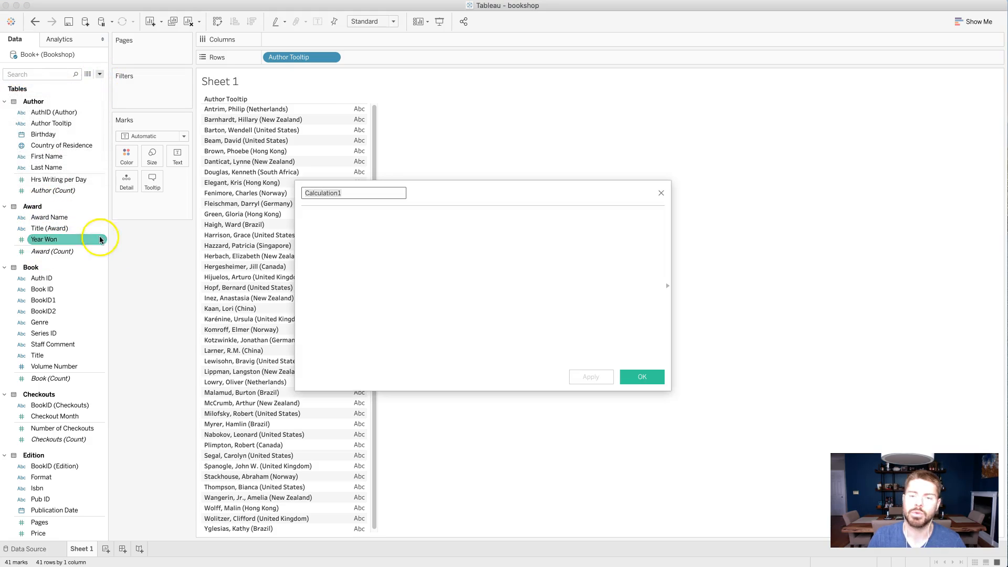
{"action": "type", "text": "Award T"}
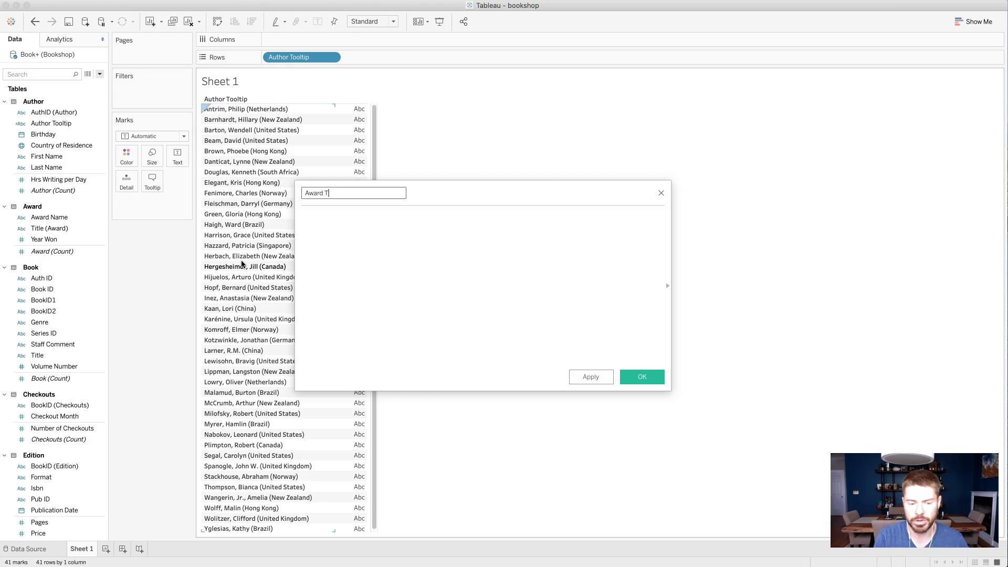
{"action": "type", "text": "ooltip"}
{"action": "left_click", "coordinate": [366, 276]}
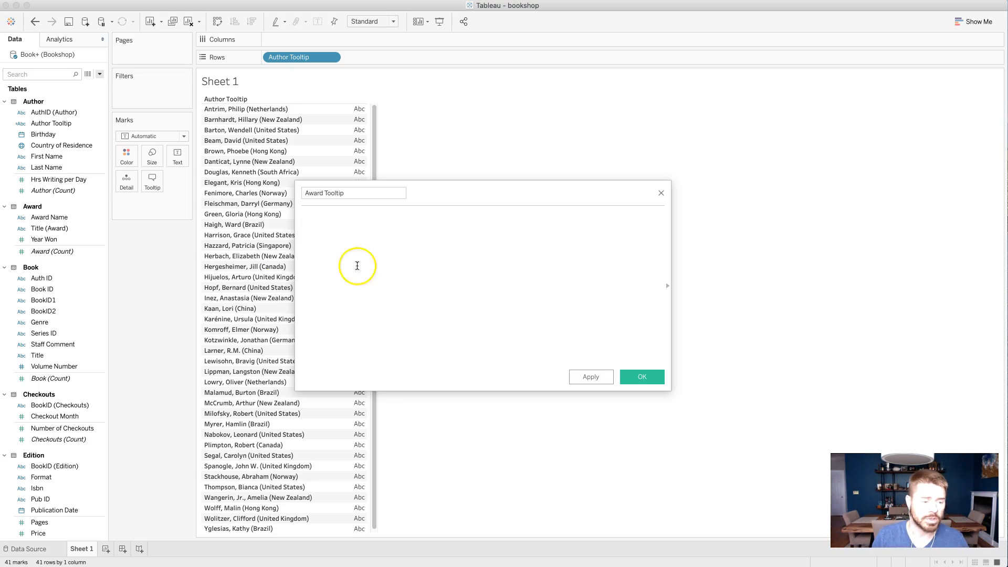
- Build the Award Tooltip formula as [Title (Award)] + '(' + [Year Won] + ')', checking the syntax error and adding the missing operator
{"action": "left_click_drag", "start_coordinate": [50, 228], "coordinate": [415, 222]}
{"action": "type", "text": "+ '(' +"}
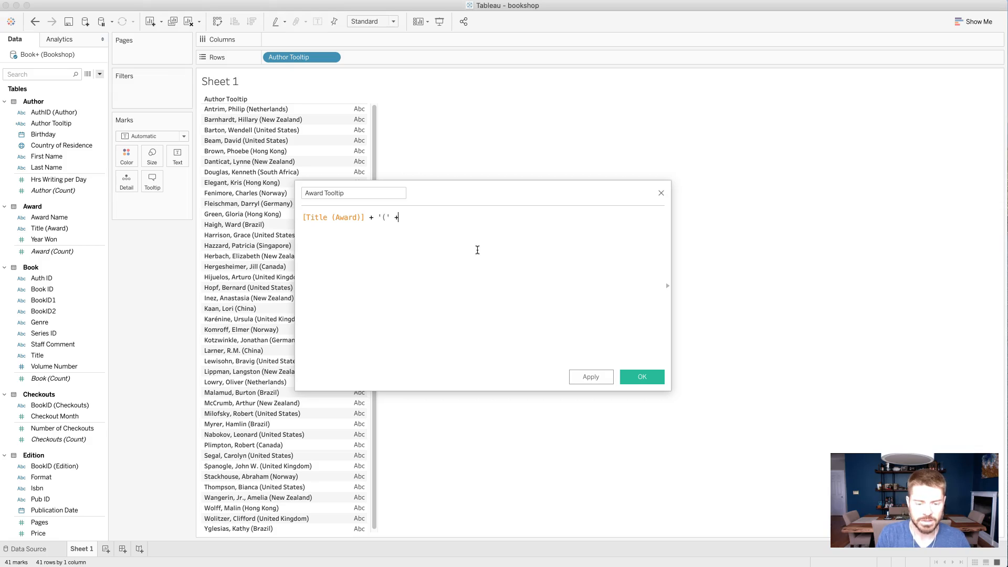
{"action": "left_click_drag", "start_coordinate": [44, 239], "coordinate": [450, 215]}
{"action": "type", "text": "')'"}
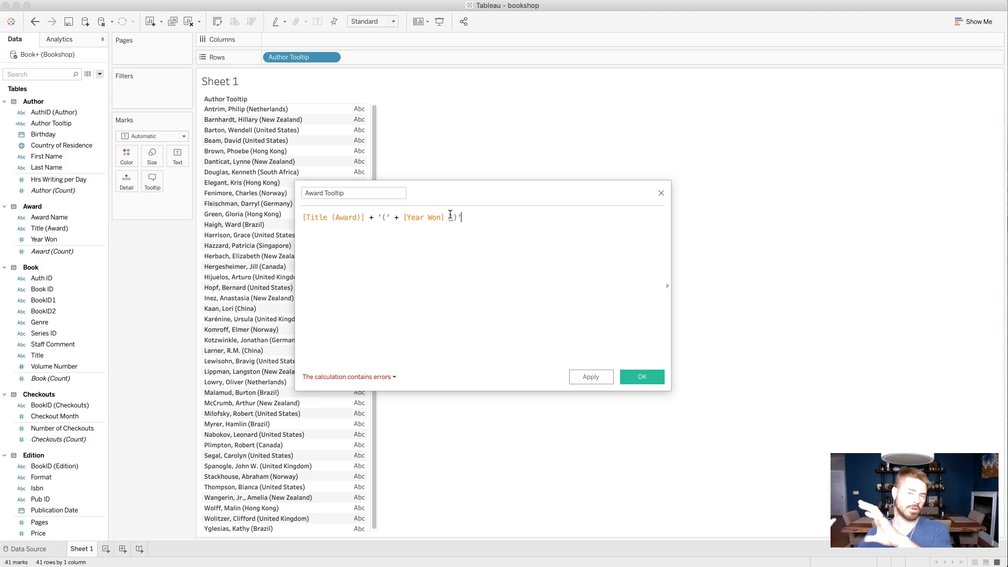
{"action": "left_click", "coordinate": [391, 378]}
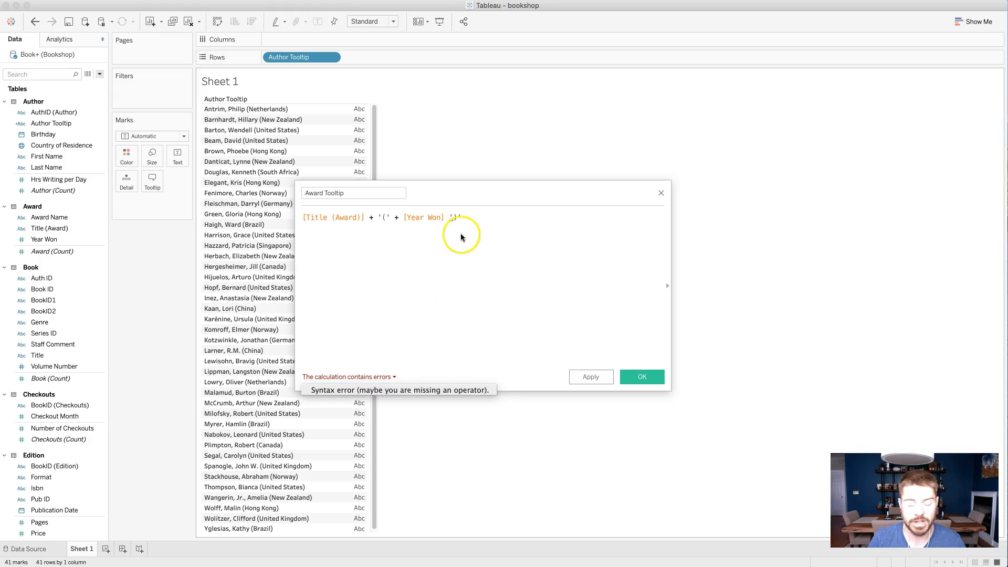
{"action": "left_click", "coordinate": [448, 217]}
{"action": "type", "text": "+"}
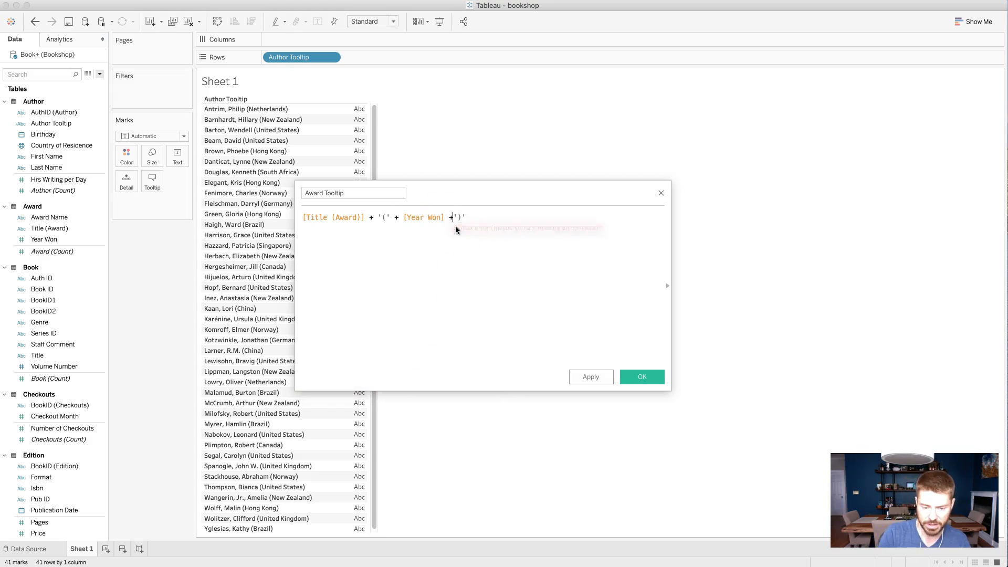
- Check the remaining calculation error, wrap [Year Won] in STR() in the Award Tooltip formula, and save the calculation
{"action": "left_click", "coordinate": [392, 377]}
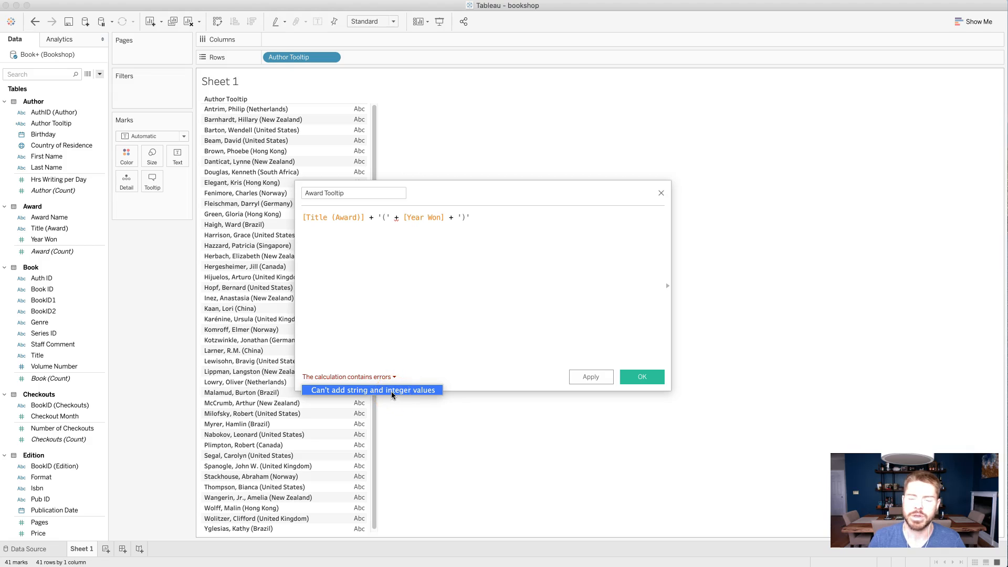
{"action": "left_click", "coordinate": [412, 336]}
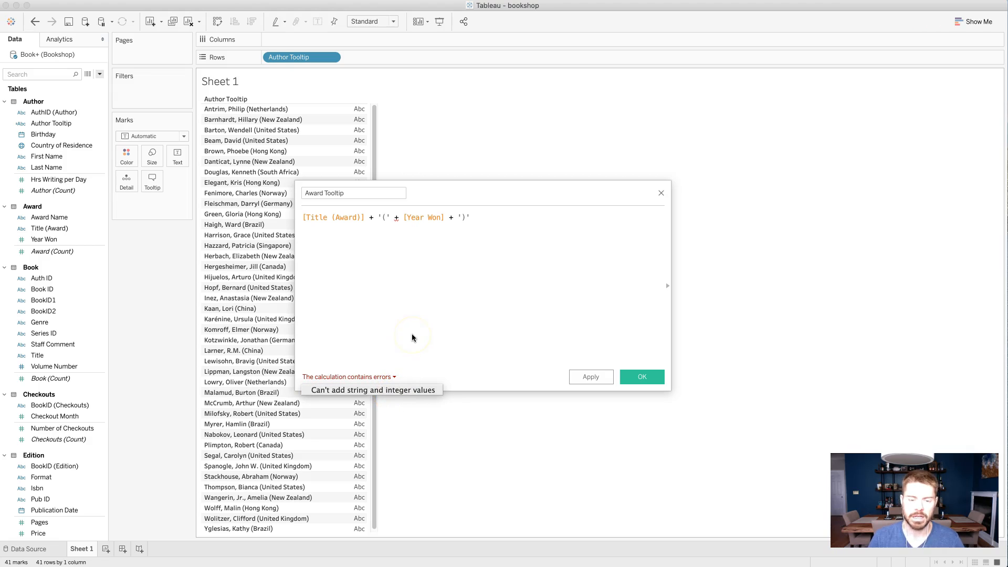
{"action": "left_click", "coordinate": [412, 332]}
{"action": "left_click", "coordinate": [397, 221]}
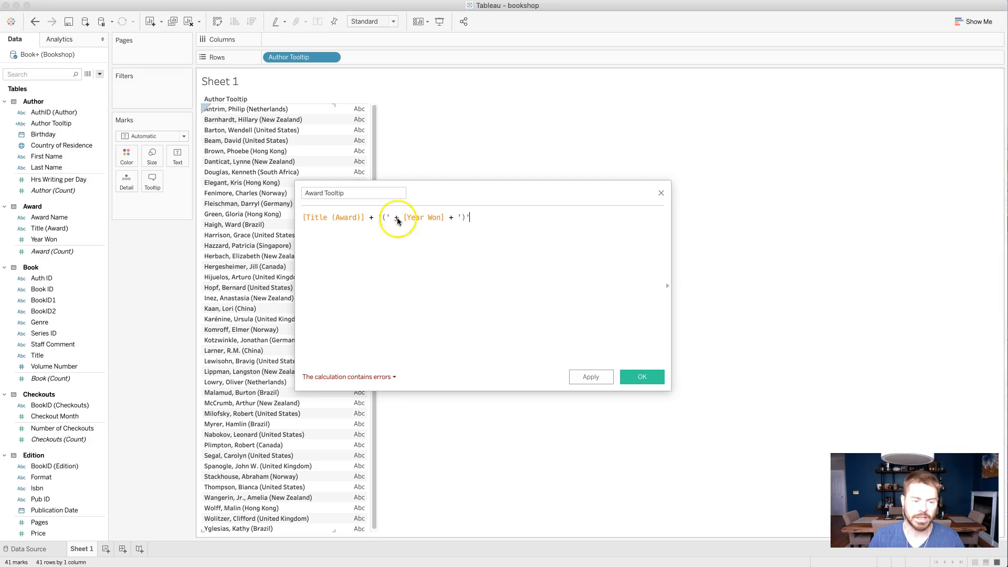
{"action": "left_click", "coordinate": [22, 231]}
{"action": "left_click", "coordinate": [20, 241]}
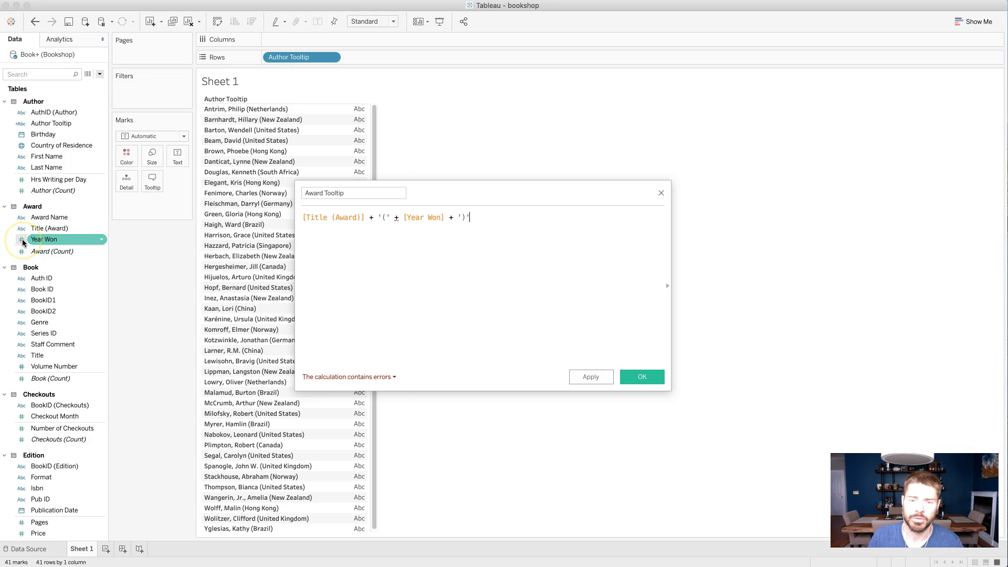
{"action": "left_click", "coordinate": [401, 217]}
{"action": "type", "text": "STR("}
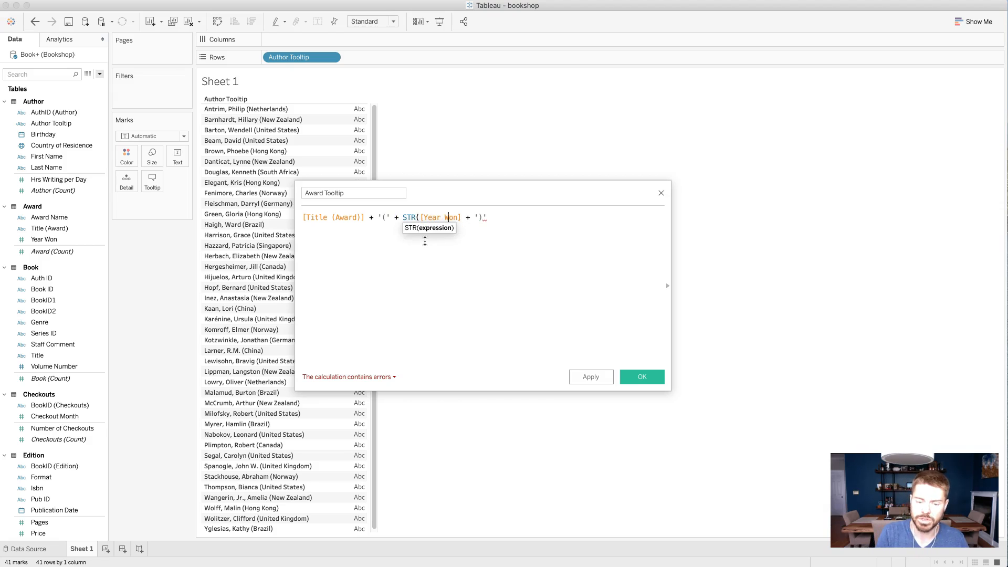
{"action": "type", "text": ")"}
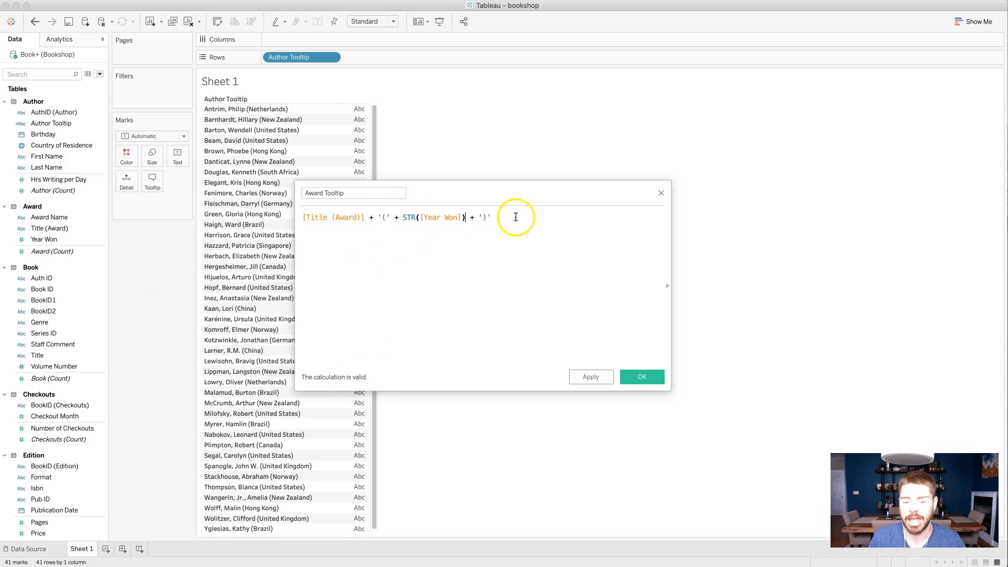
{"action": "left_click", "coordinate": [641, 376]}
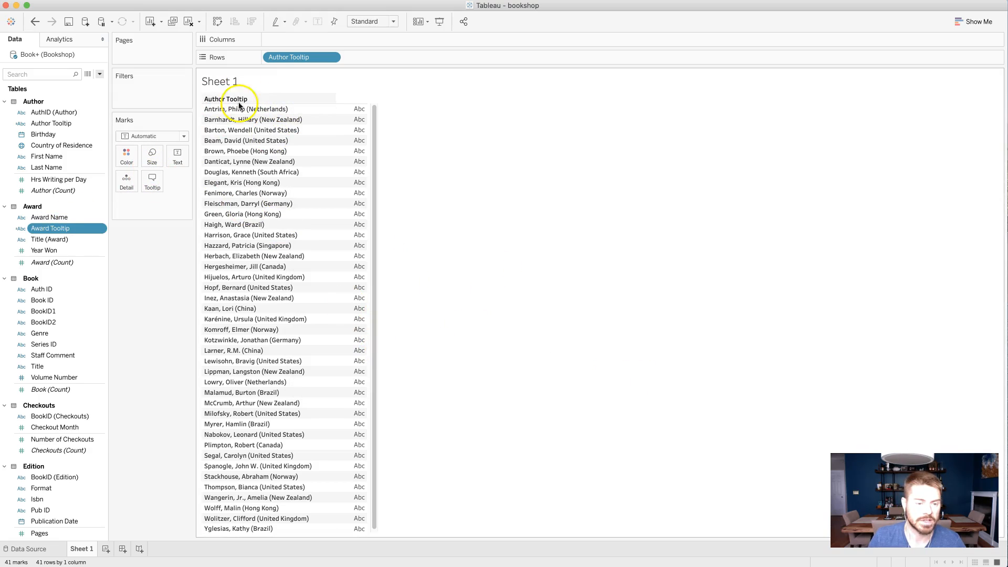
- Replace Author Tooltip with Award Tooltip on Rows
{"action": "left_click", "coordinate": [330, 57]}
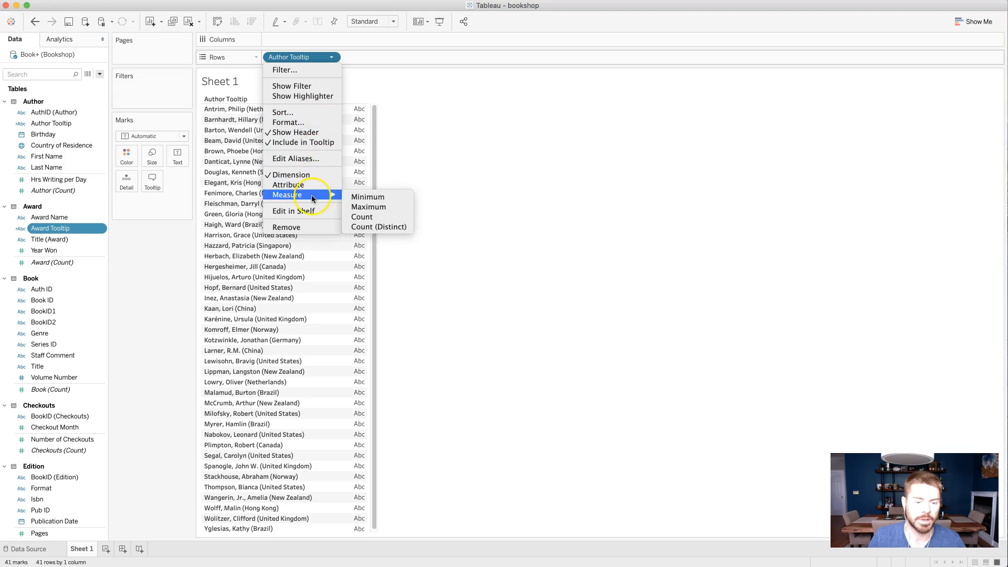
{"action": "left_click", "coordinate": [299, 228]}
{"action": "left_click_drag", "start_coordinate": [58, 228], "coordinate": [305, 62]}
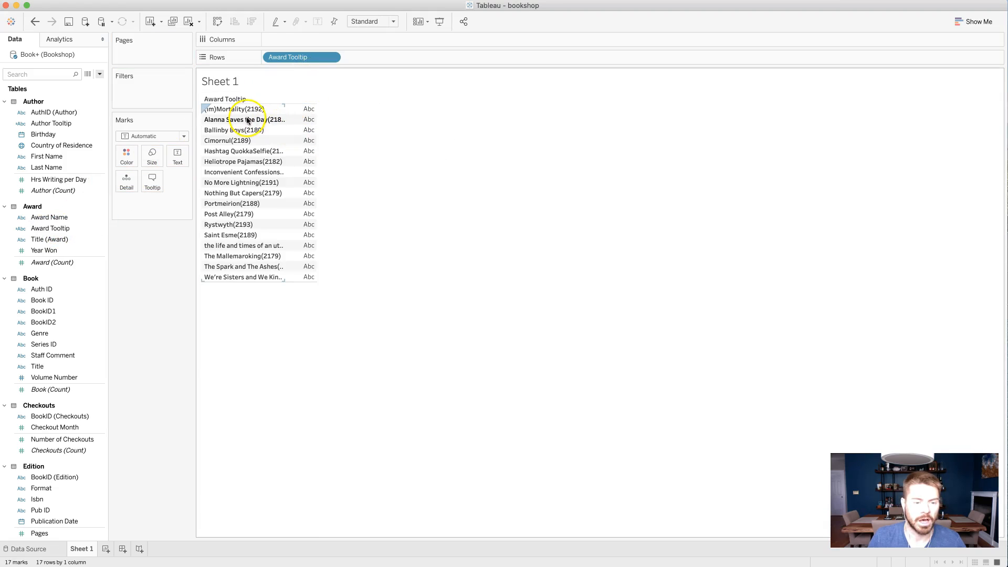
- Add a space before the opening parenthesis in the Award Tooltip formula, save it, and widen its column in the view
{"action": "left_click", "coordinate": [77, 250]}
{"action": "left_click", "coordinate": [90, 241]}
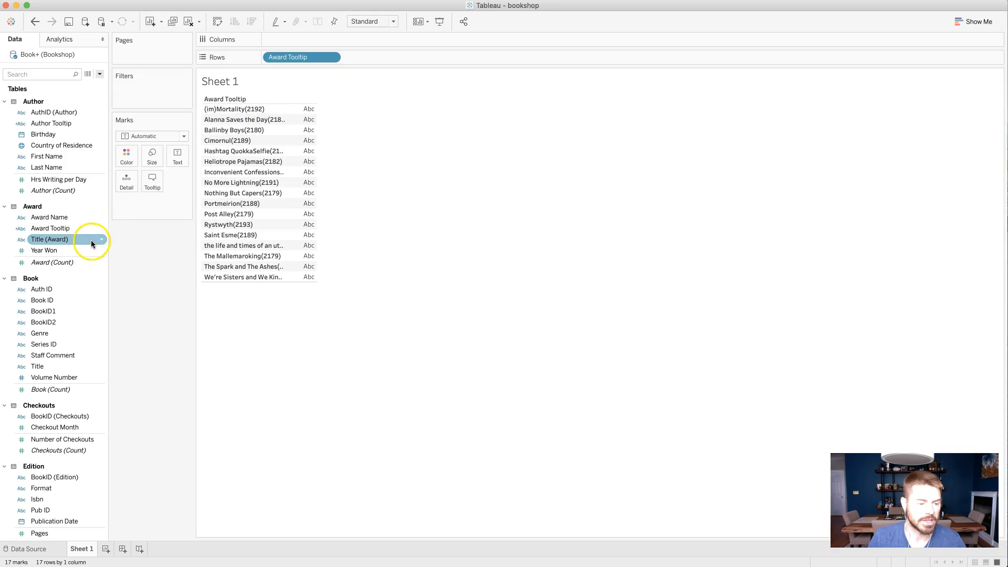
{"action": "right_click", "coordinate": [101, 229]}
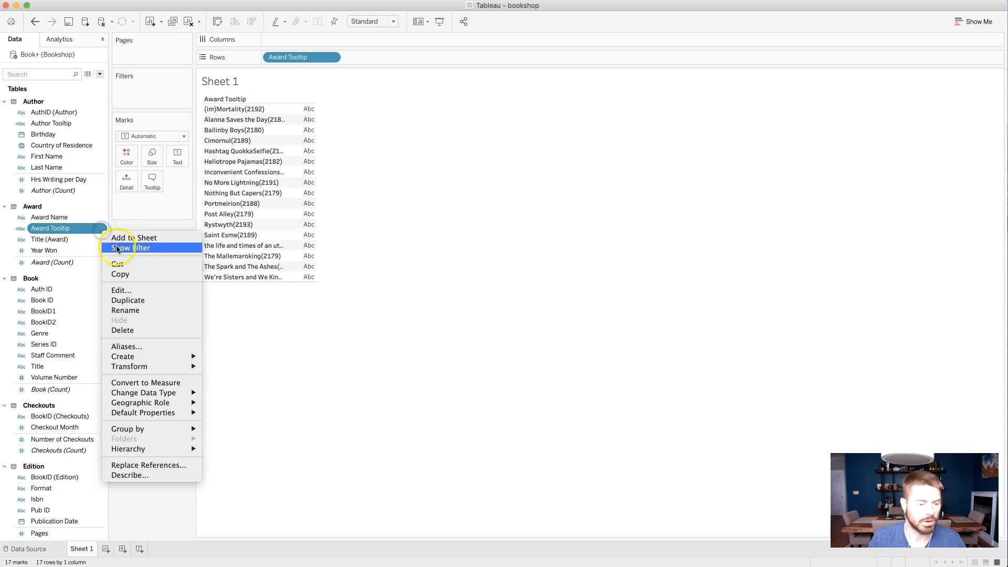
{"action": "left_click", "coordinate": [126, 293]}
{"action": "left_click", "coordinate": [382, 216]}
{"action": "left_click", "coordinate": [640, 377]}
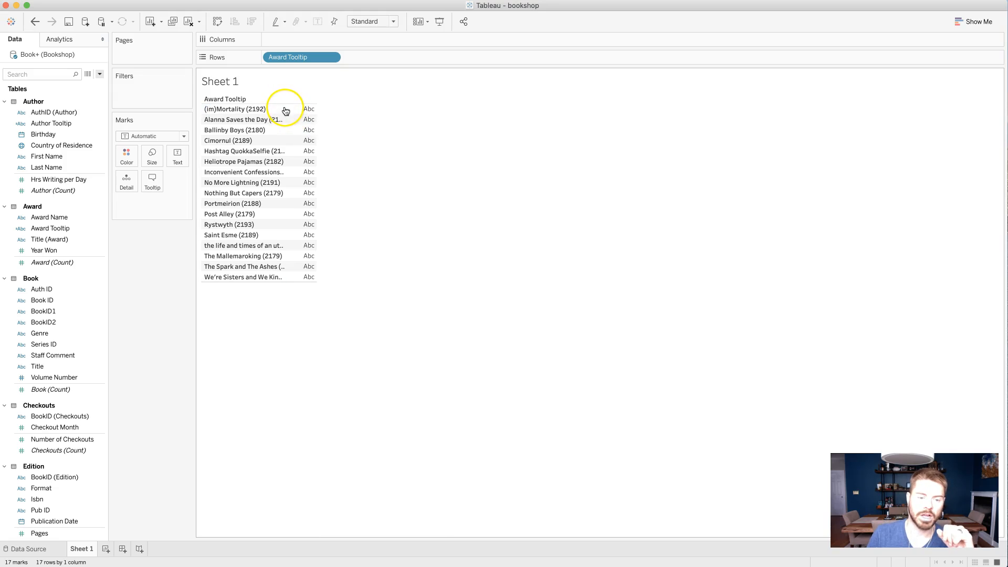
{"action": "left_click_drag", "start_coordinate": [283, 107], "coordinate": [305, 107]}
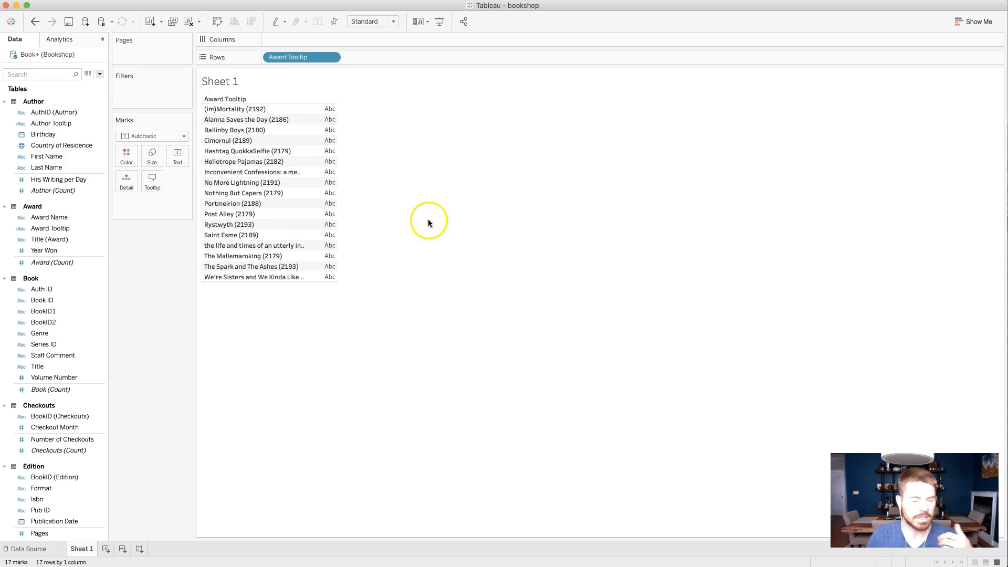
- Edit the Author Tooltip calculation to wrap [Last Name] in UPPER(), and save it
{"action": "left_click", "coordinate": [46, 180]}
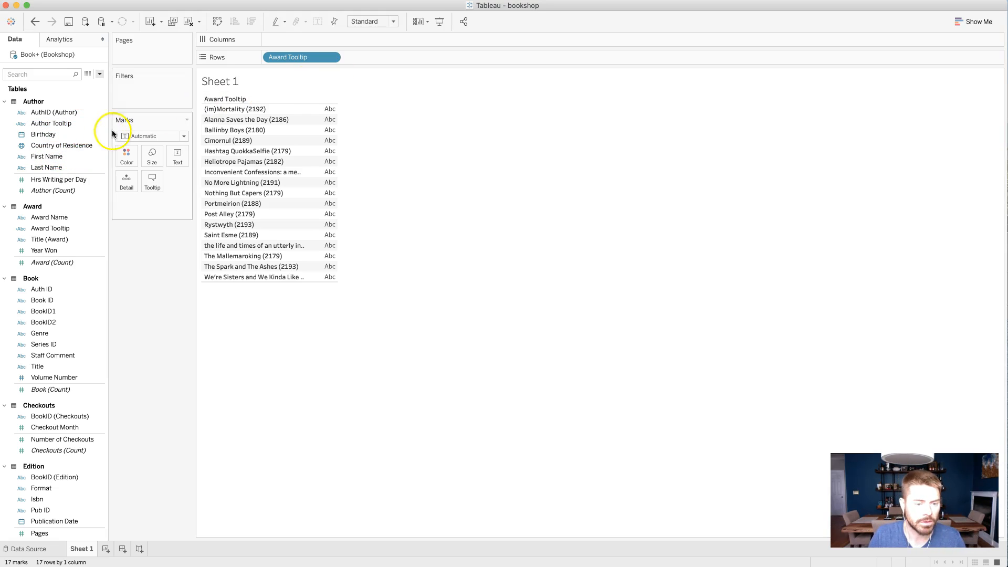
{"action": "left_click", "coordinate": [79, 124]}
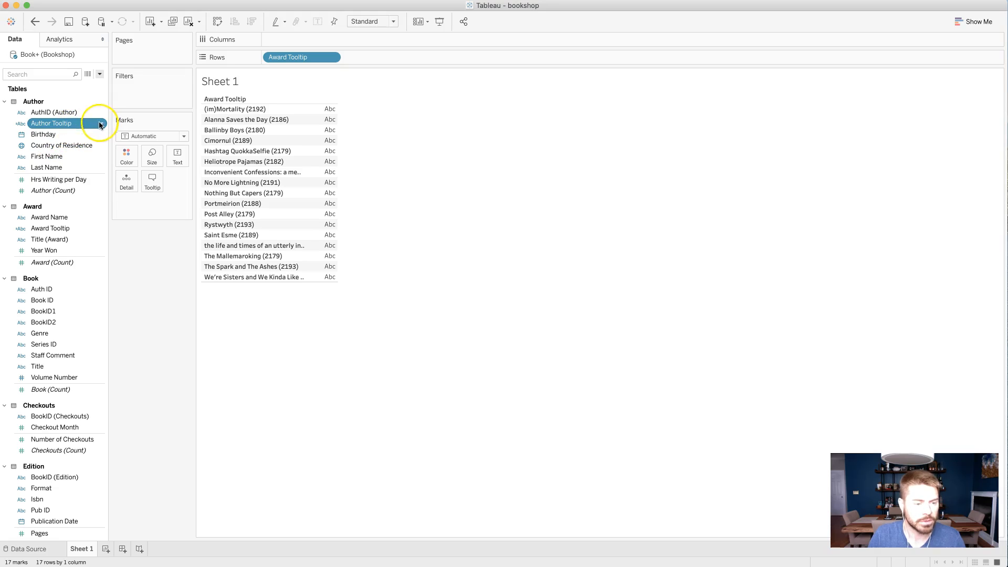
{"action": "left_click", "coordinate": [101, 125]}
{"action": "left_click", "coordinate": [139, 185]}
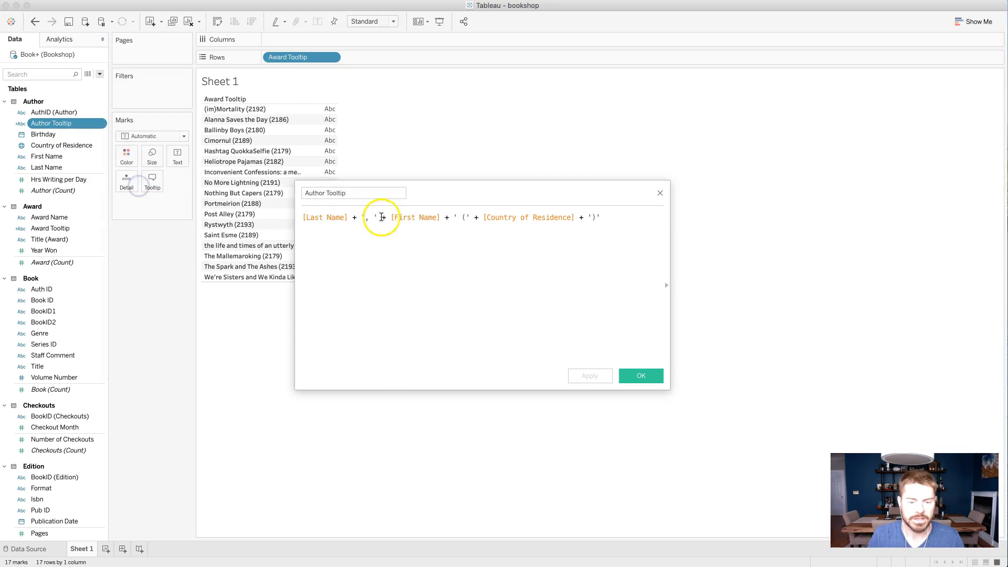
{"action": "left_click", "coordinate": [303, 216]}
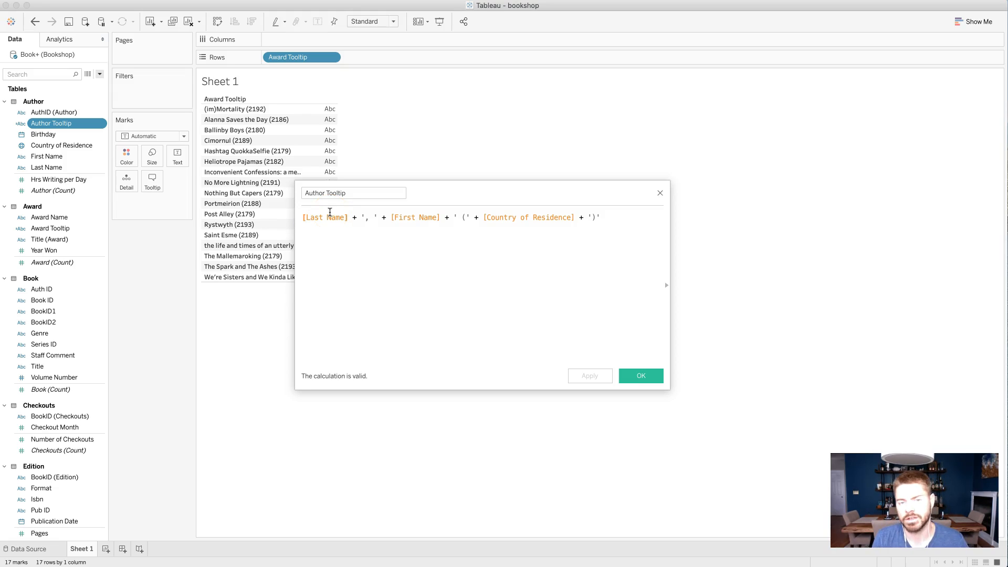
{"action": "type", "text": "UPPER("}
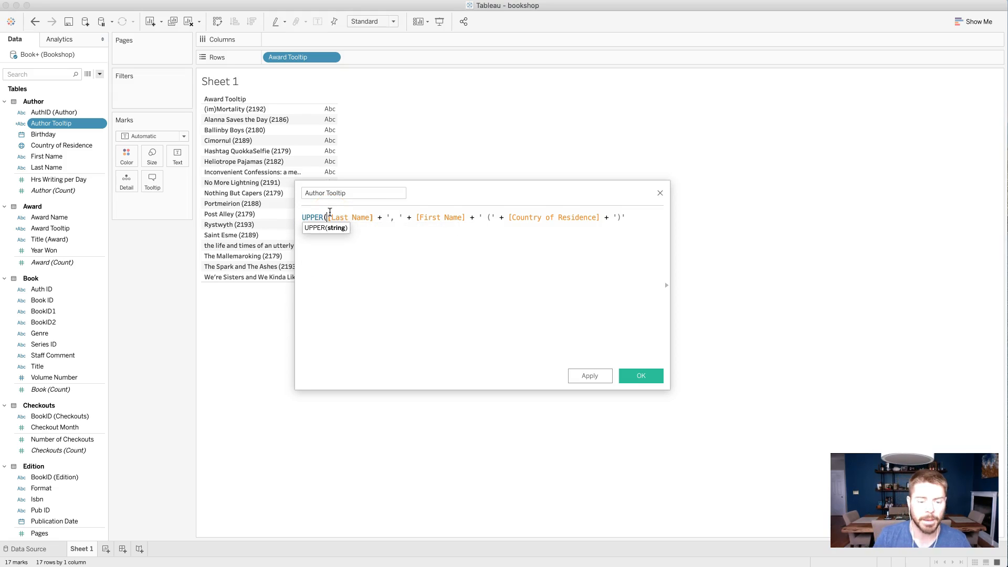
{"action": "left_click", "coordinate": [375, 217]}
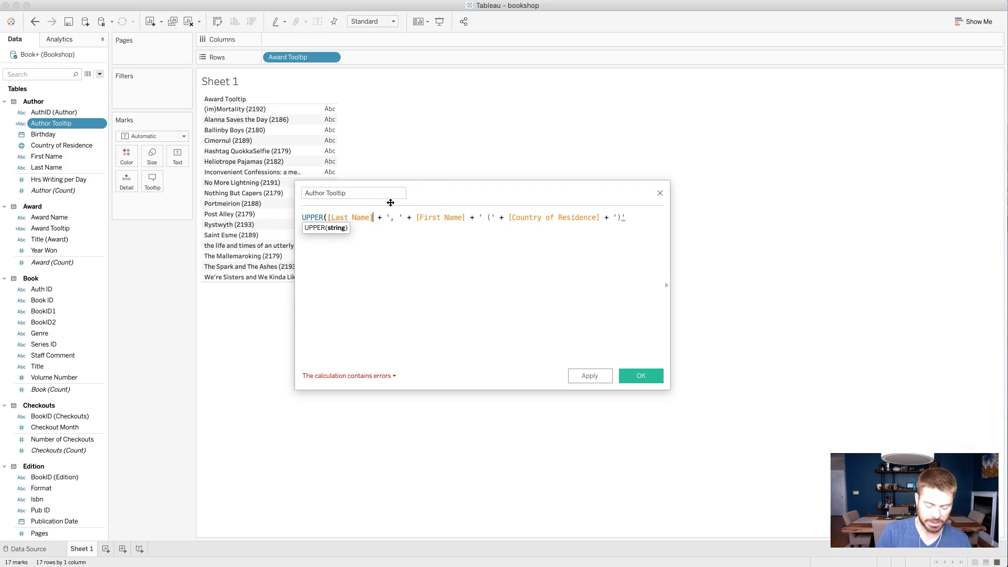
{"action": "type", "text": ")"}
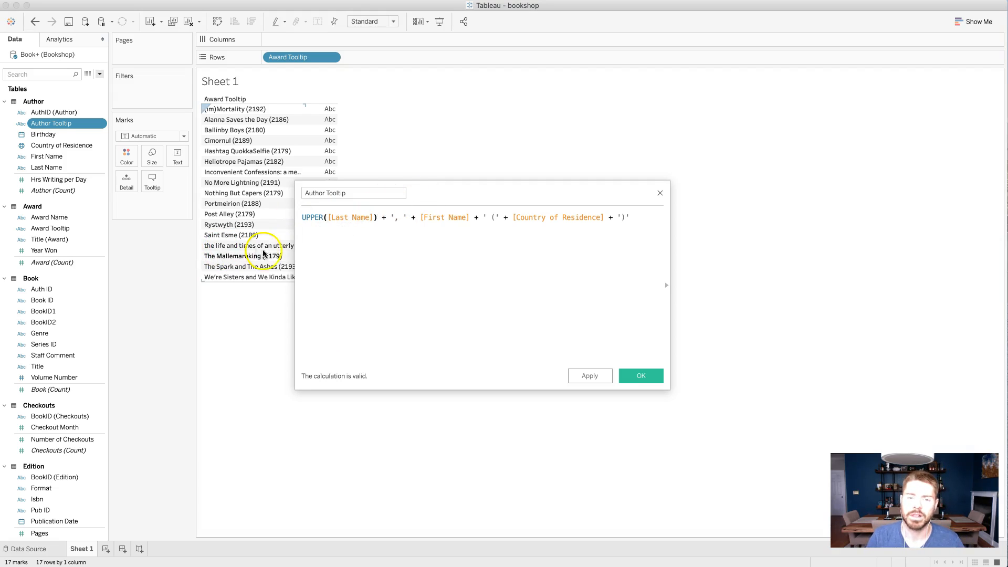
{"action": "left_click", "coordinate": [641, 374]}
- Add Author Tooltip to Rows after Award Tooltip
{"action": "left_click_drag", "start_coordinate": [69, 126], "coordinate": [336, 59]}
{"action": "left_click", "coordinate": [331, 57]}
{"action": "left_click", "coordinate": [399, 249]}
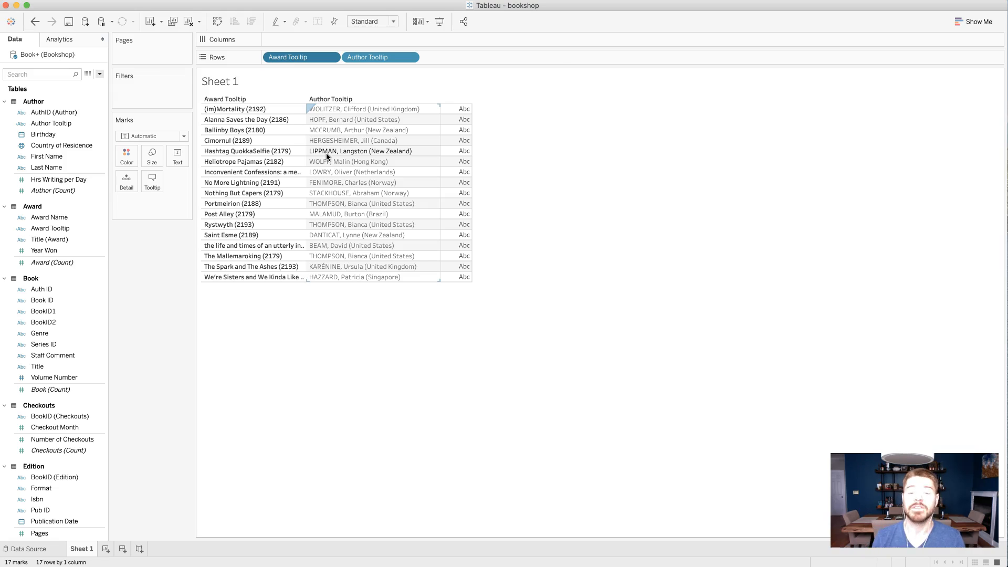
{"action": "left_click", "coordinate": [305, 126]}
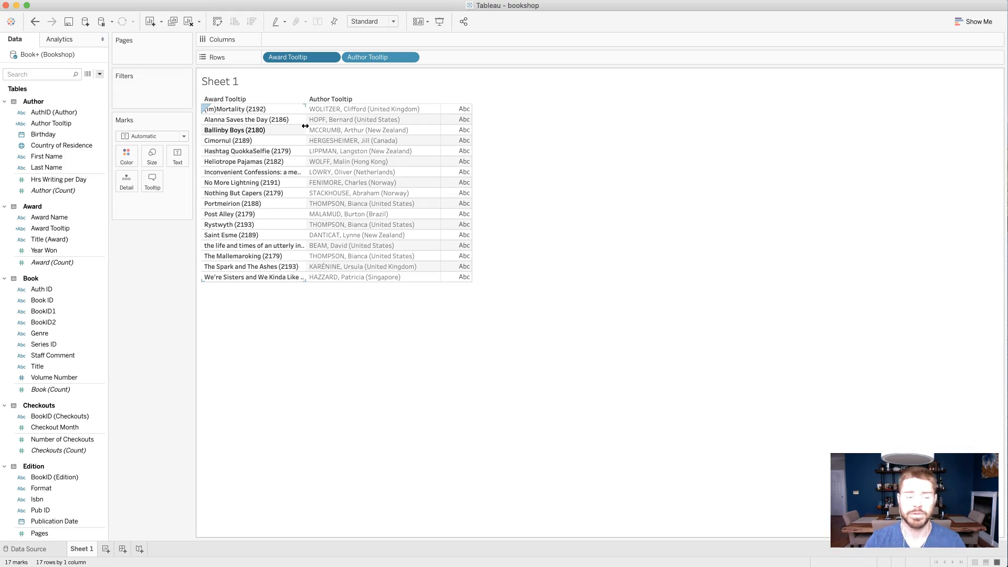
- Look through the data source's tables for text fields, examining the Ratings fields and Staff Comment in the Book table
{"action": "scroll", "coordinate": [63, 305], "scroll_direction": "down", "scroll_amount": 5}
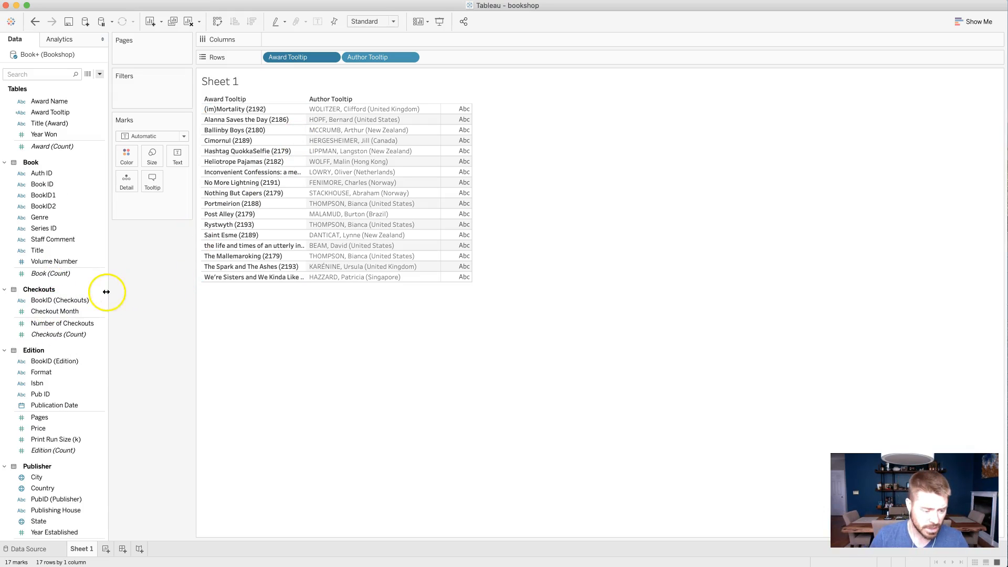
{"action": "scroll", "coordinate": [105, 290], "scroll_direction": "down", "scroll_amount": 5}
{"action": "scroll", "coordinate": [105, 293], "scroll_direction": "down", "scroll_amount": 8}
{"action": "left_click", "coordinate": [61, 278]}
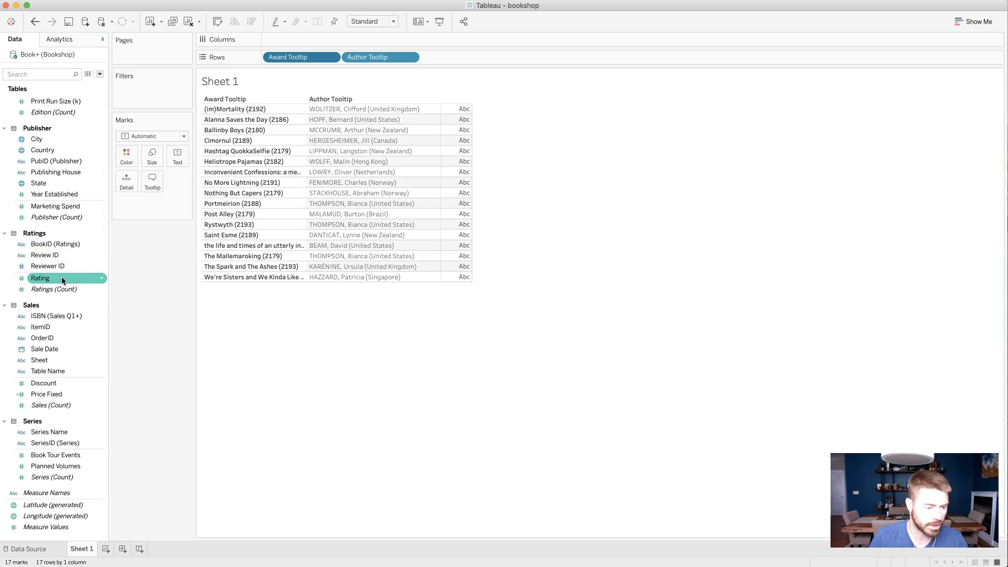
{"action": "left_click", "coordinate": [61, 254]}
{"action": "left_click", "coordinate": [65, 288], "text": "super"}
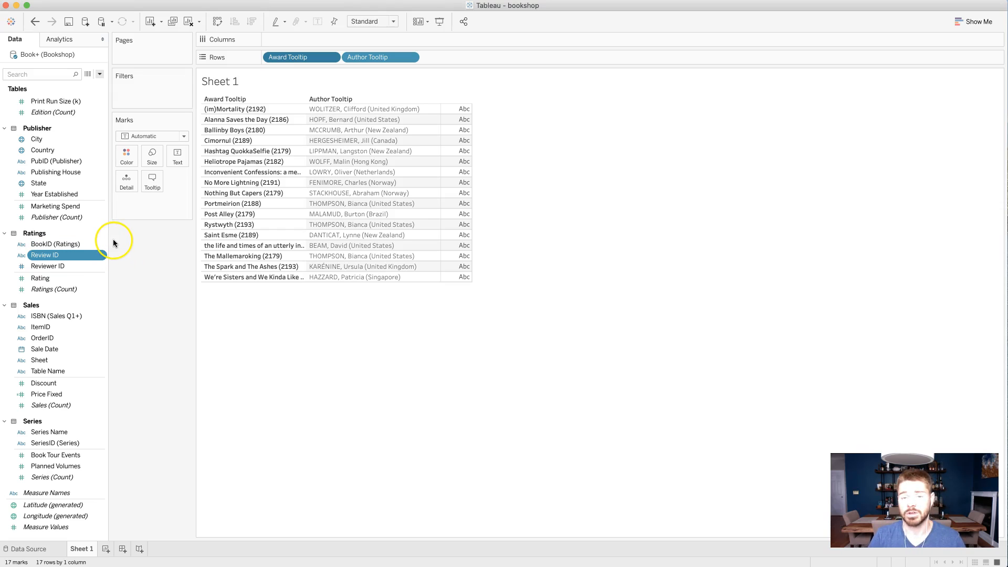
{"action": "scroll", "coordinate": [105, 240], "scroll_direction": "up", "scroll_amount": 6}
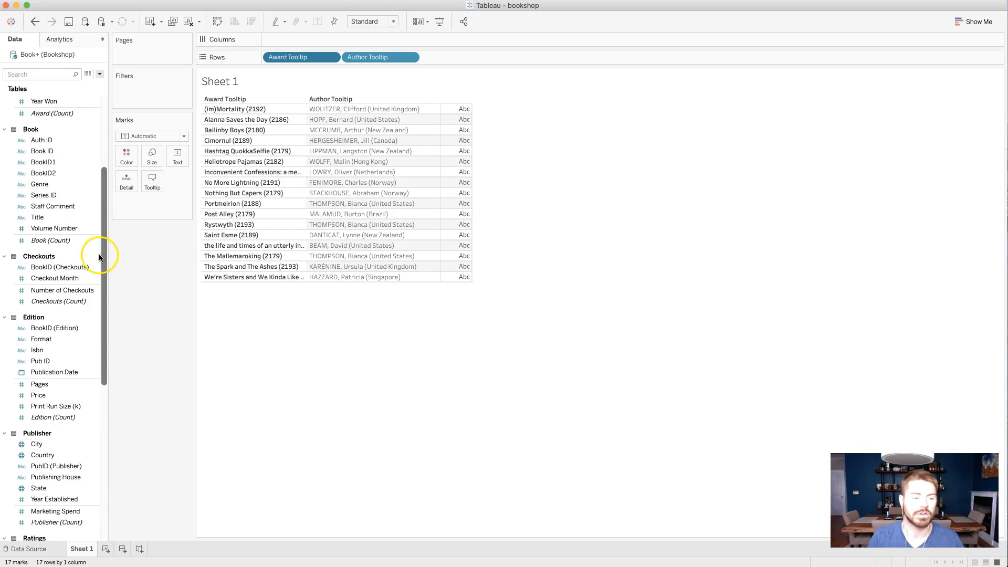
{"action": "scroll", "coordinate": [100, 256], "scroll_direction": "up", "scroll_amount": 1}
{"action": "left_click", "coordinate": [80, 239]}
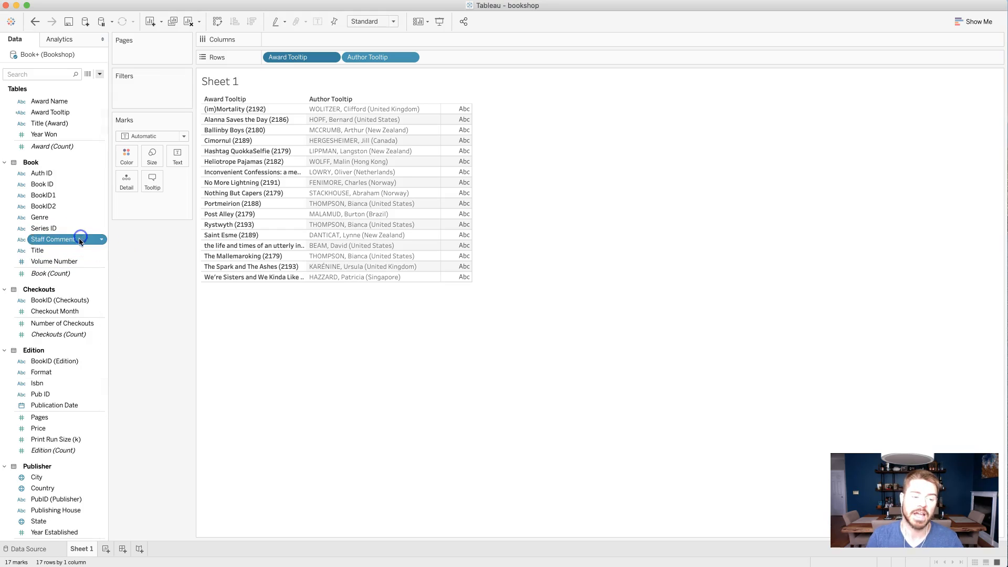